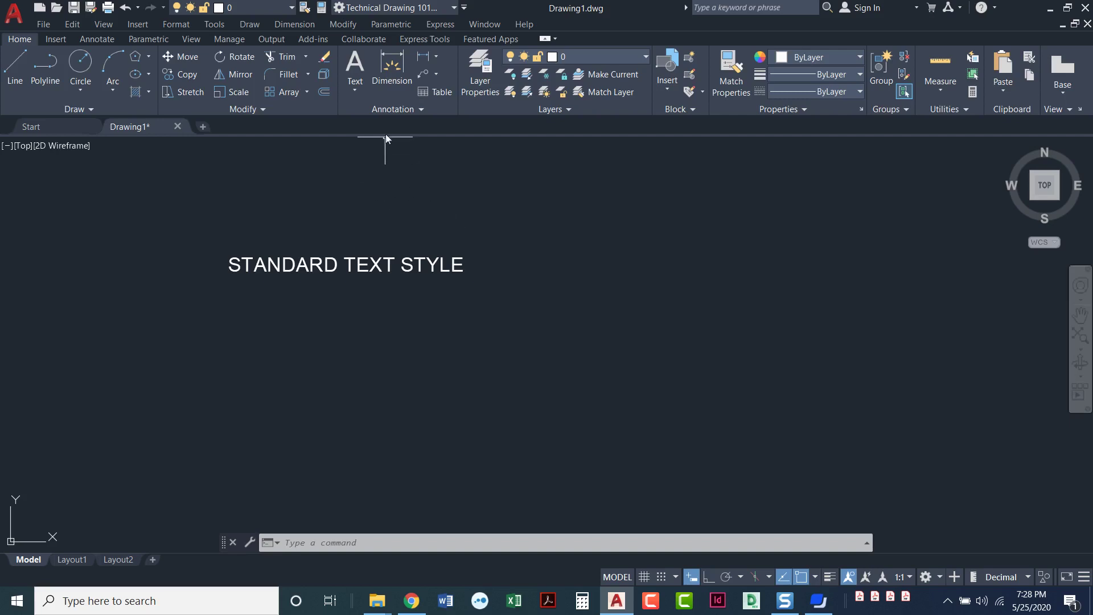
# Open the Text Style dialog via Annotate > Manage Text Styles, then close it
pyautogui.click(103, 38)
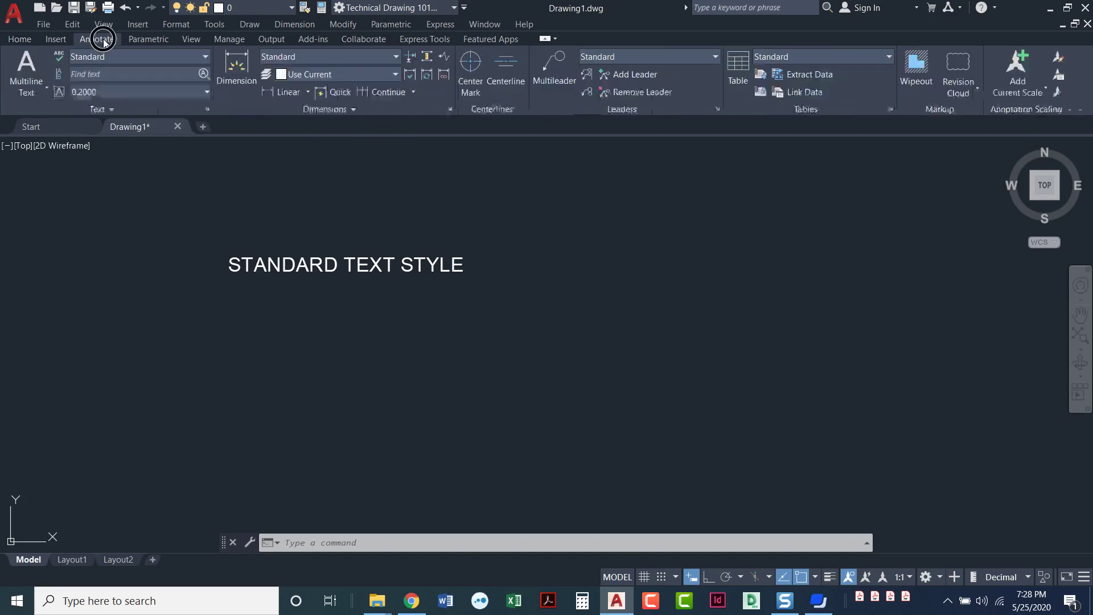
pyautogui.click(205, 57)
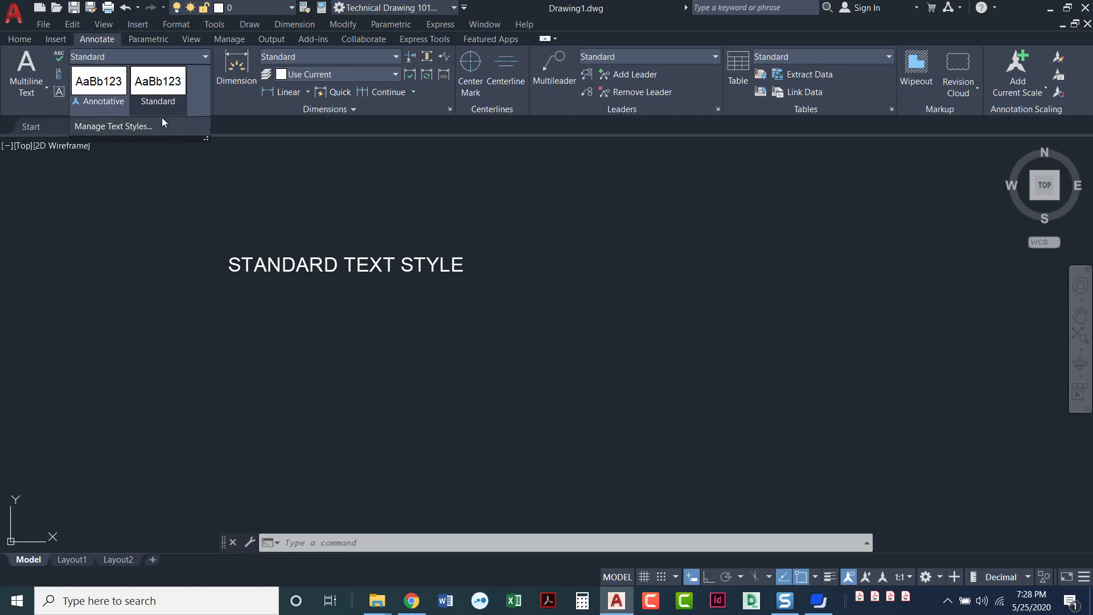
pyautogui.click(128, 129)
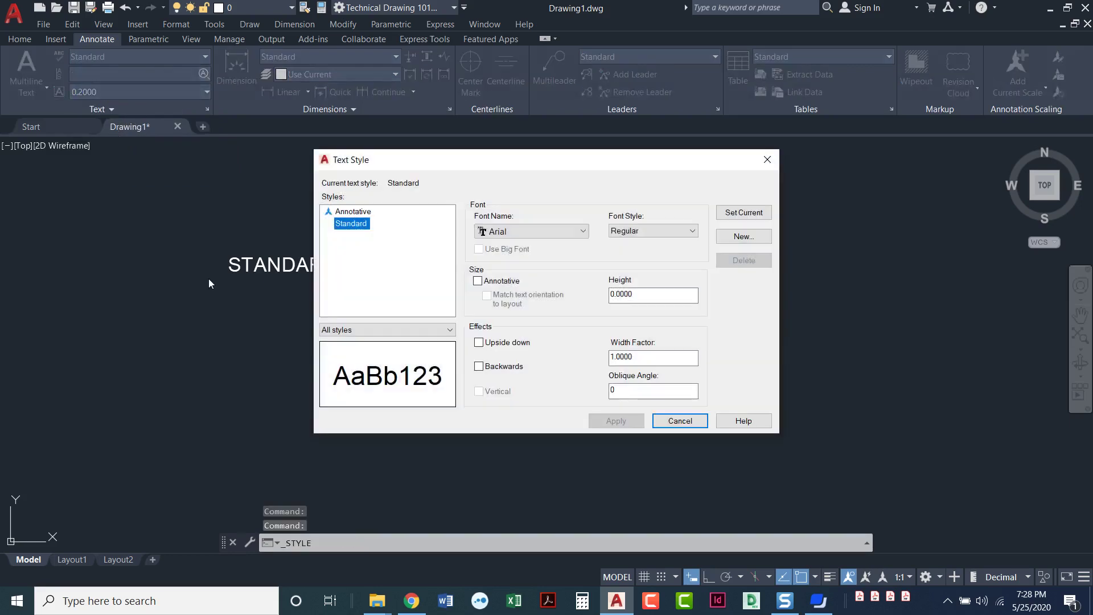
pyautogui.click(767, 161)
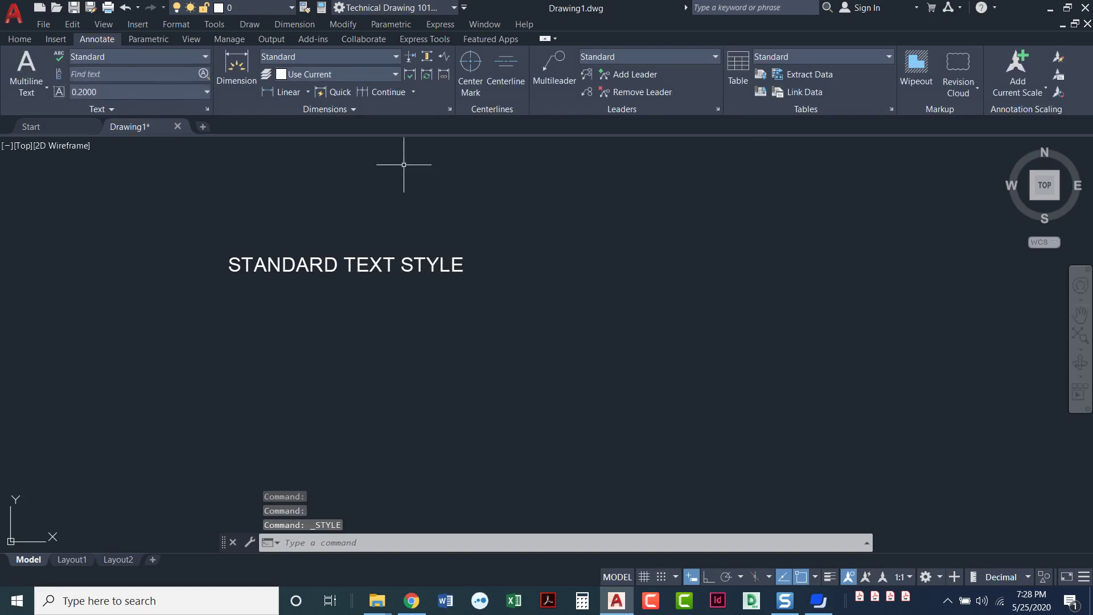
# Reopen Text Style from the Text panel launcher and Format menu, then expand Home's Annotation slide-out
pyautogui.click(207, 111)
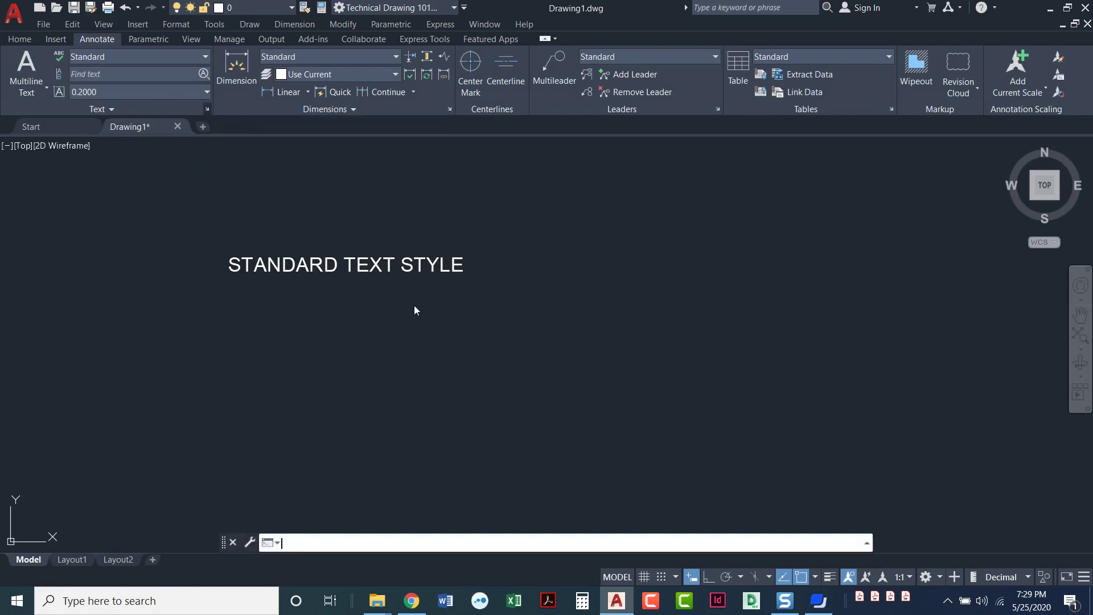
pyautogui.click(768, 160)
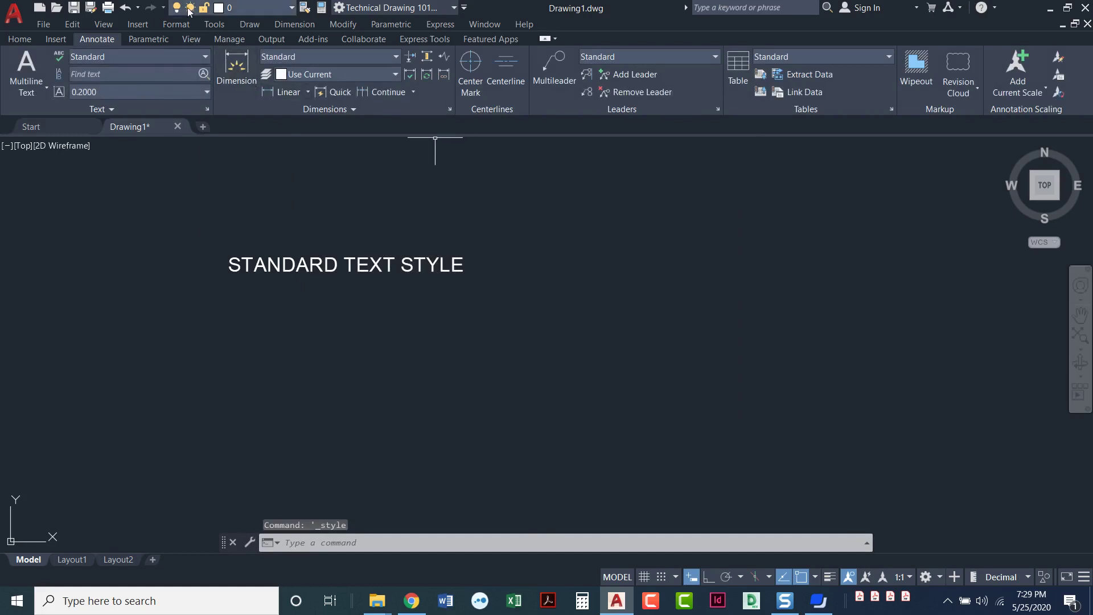
pyautogui.click(176, 24)
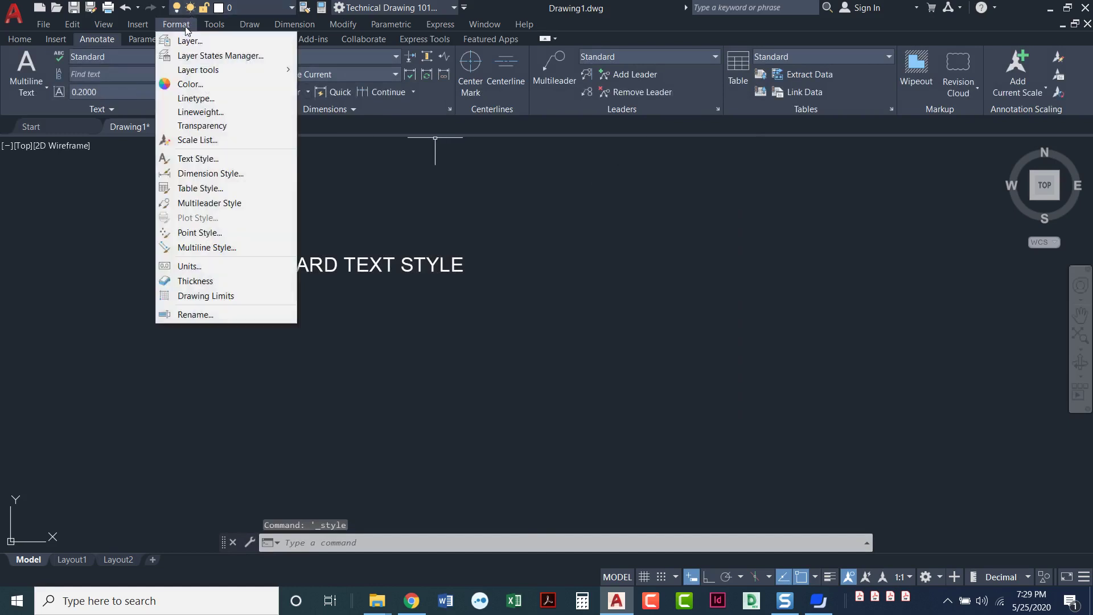
pyautogui.click(199, 159)
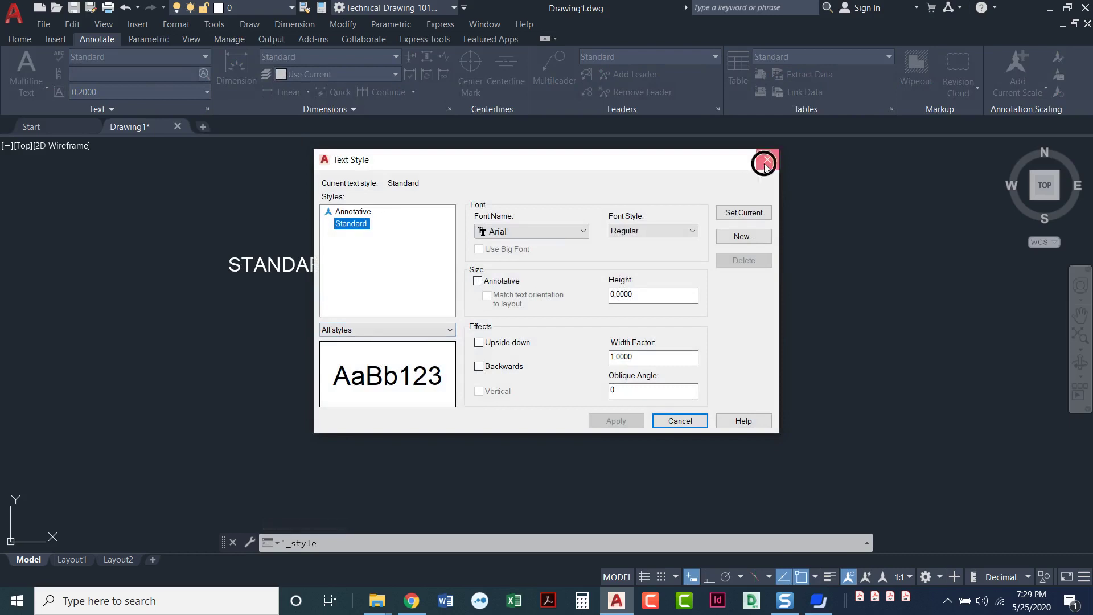
pyautogui.click(768, 160)
pyautogui.click(20, 38)
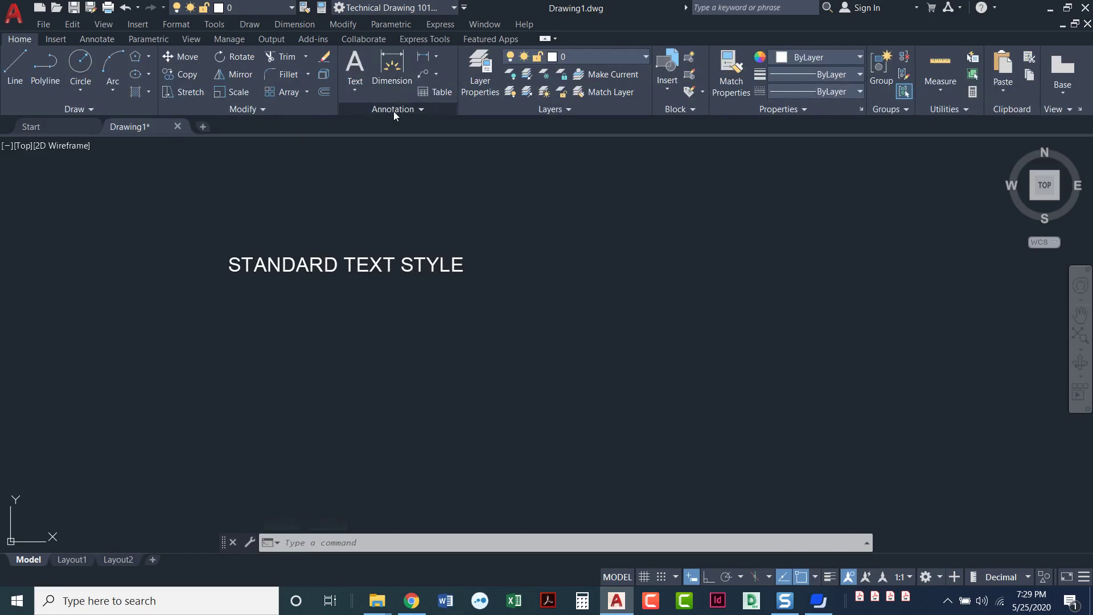
pyautogui.click(394, 111)
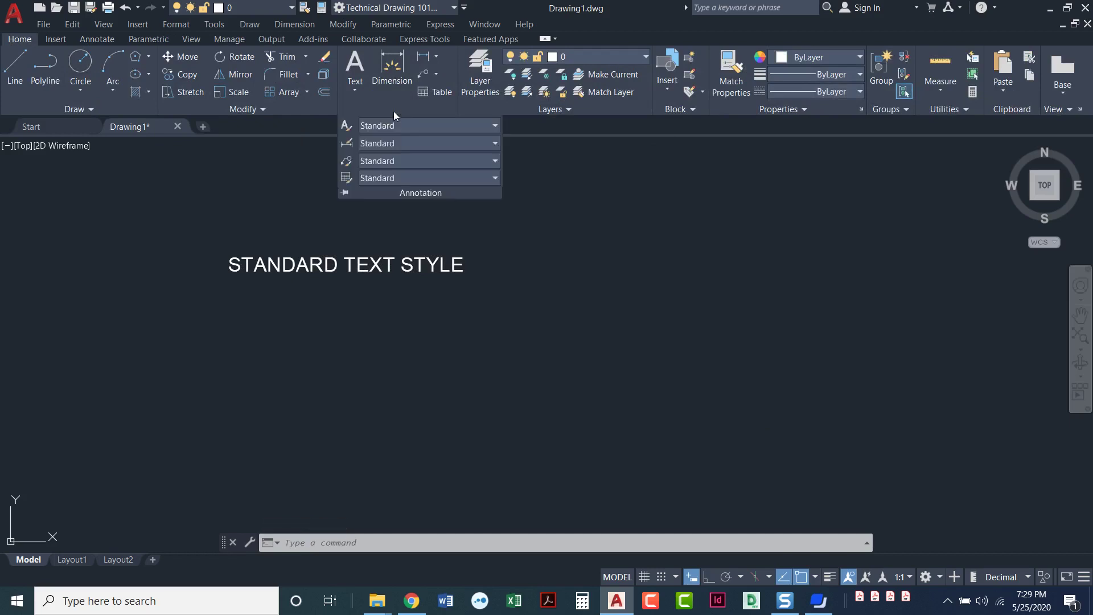
pyautogui.click(344, 131)
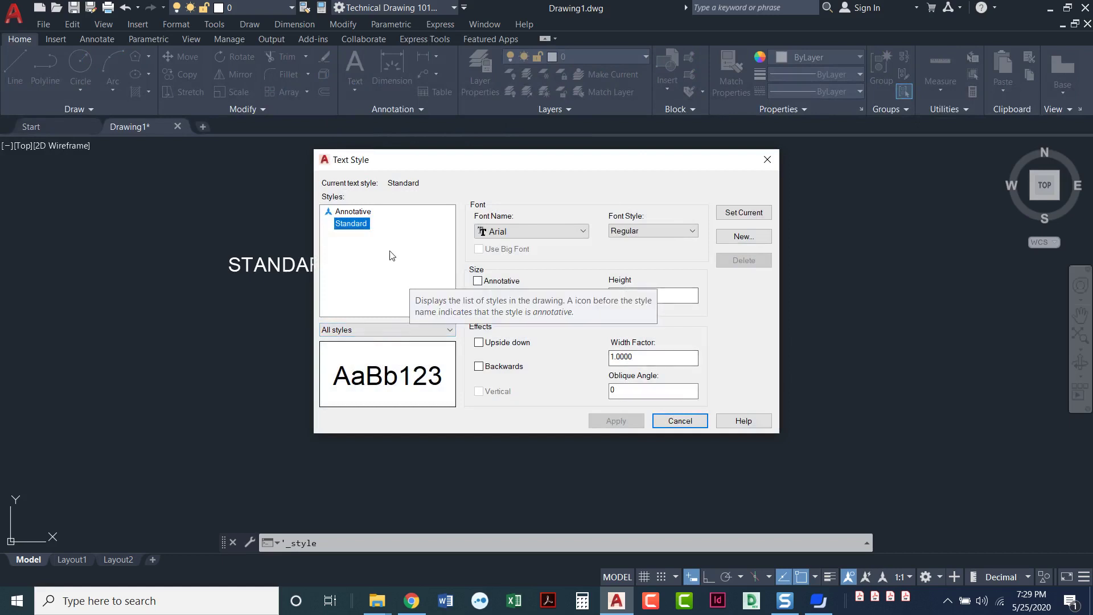
pyautogui.click(356, 211)
pyautogui.click(351, 224)
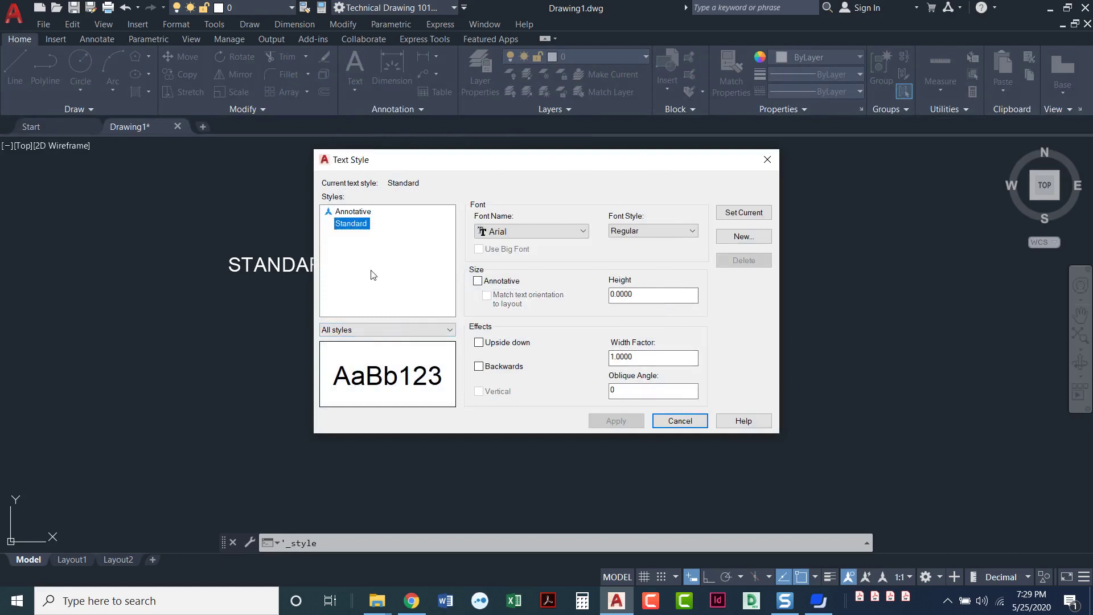
pyautogui.click(512, 237)
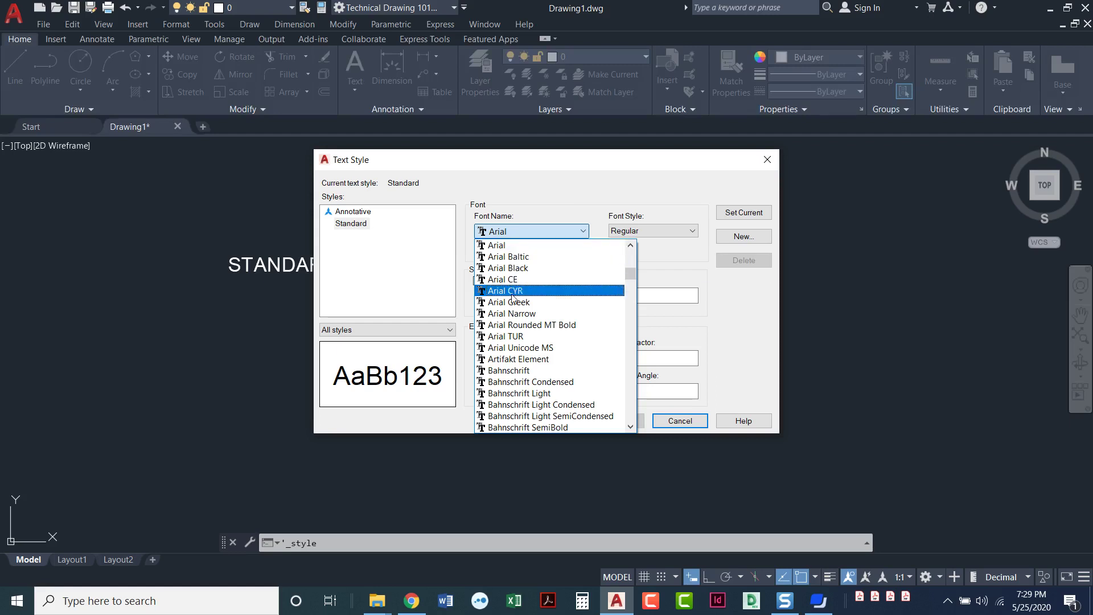
pyautogui.click(522, 232)
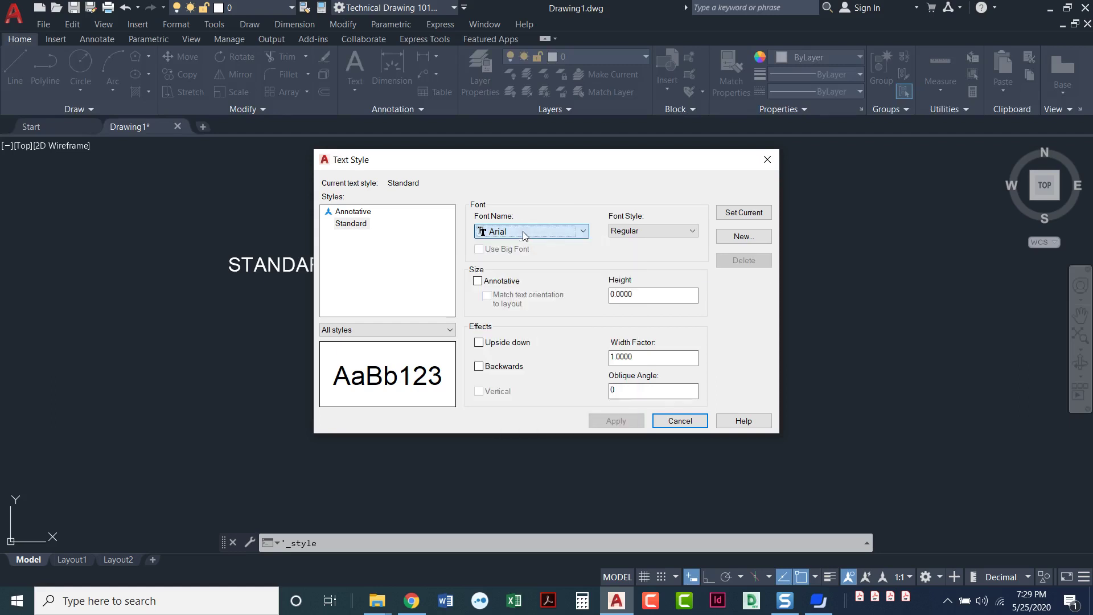
pyautogui.click(654, 234)
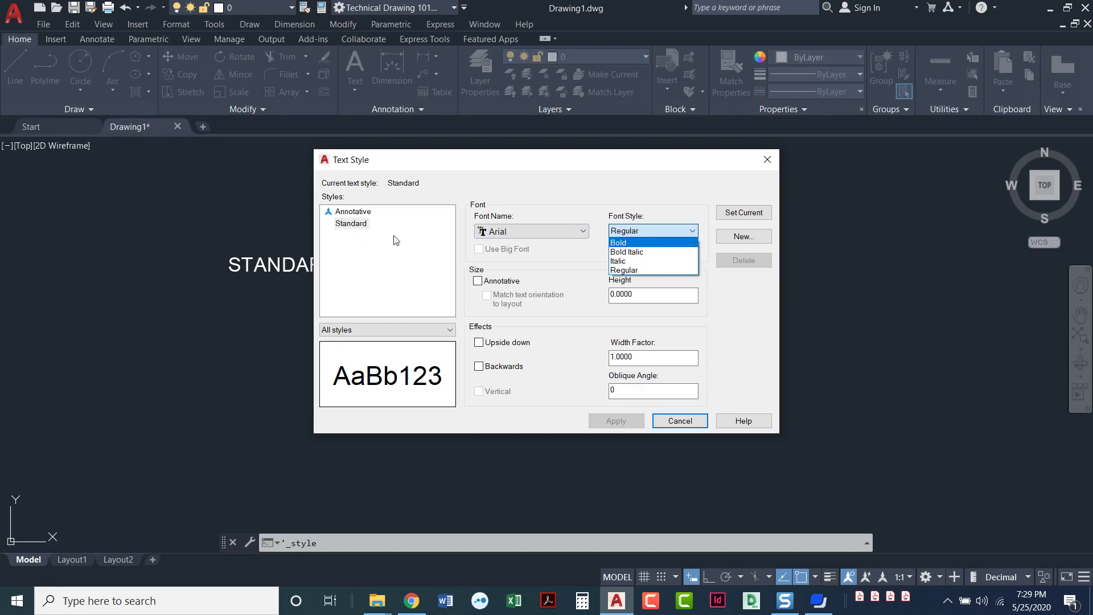
pyautogui.click(641, 231)
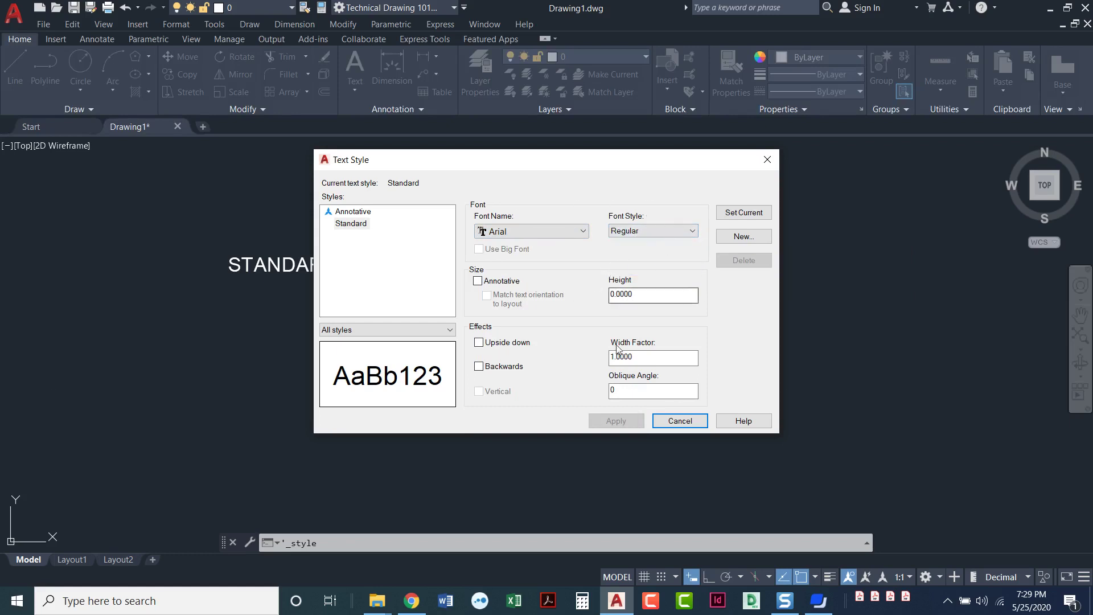
pyautogui.click(478, 281)
pyautogui.click(479, 282)
pyautogui.click(353, 213)
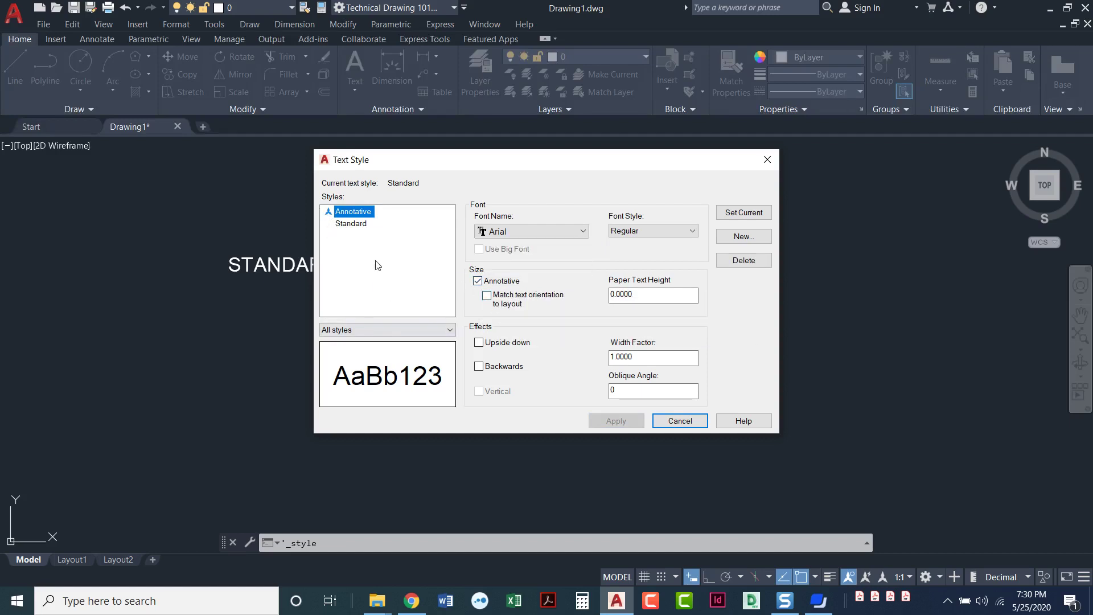
pyautogui.click(351, 224)
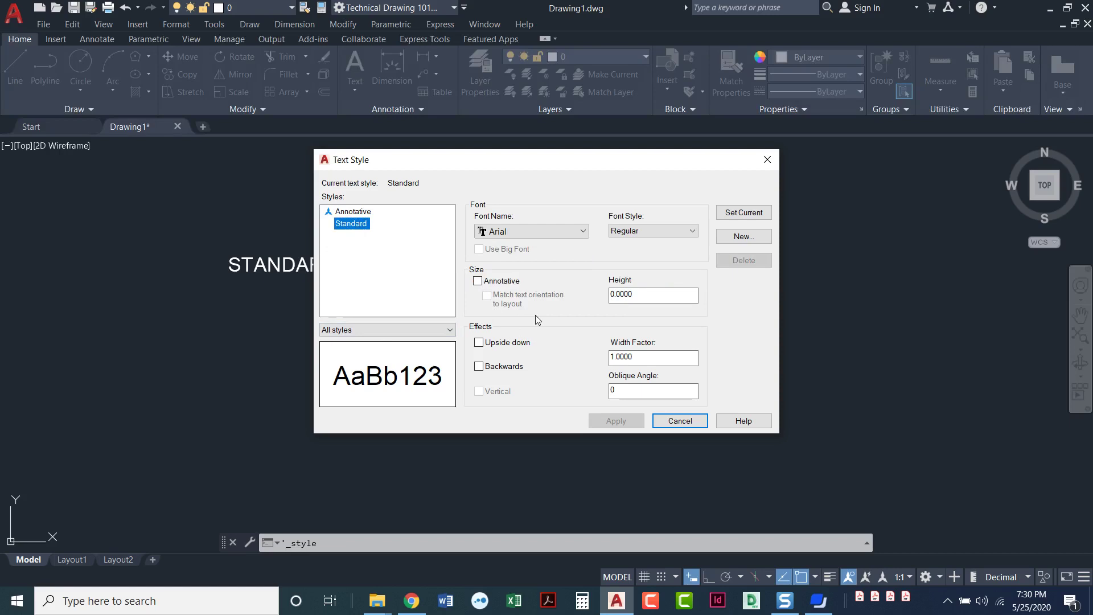
# Highlight the Standard style's text height value in the Text Style dialog
pyautogui.moveTo(642, 292); pyautogui.dragTo(592, 296)
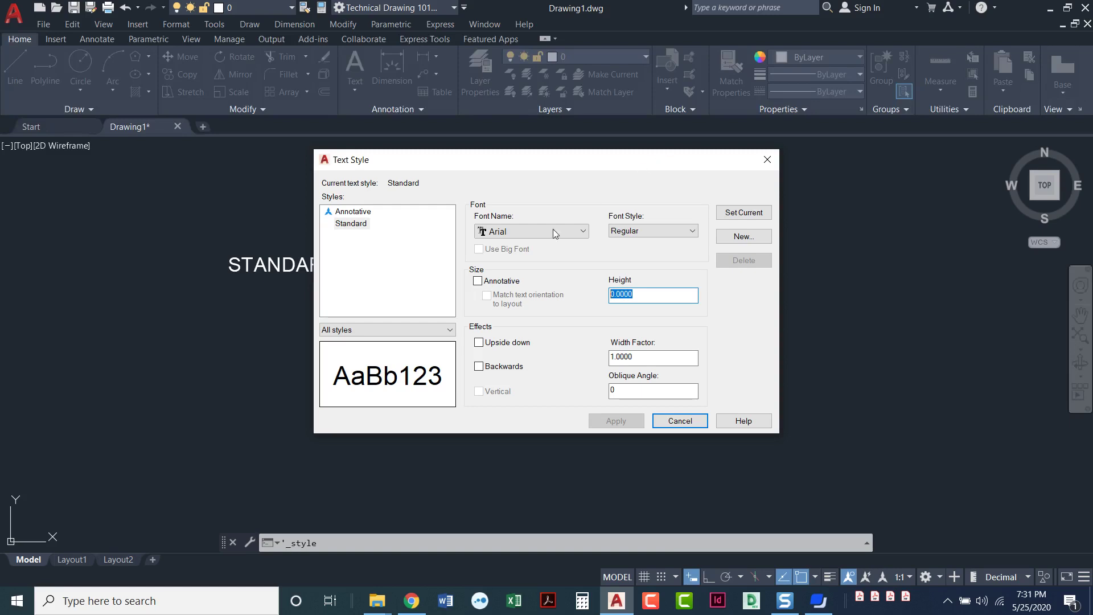
# Switch the Upside down and Backwards effects off and type 21 into the Width Factor field
pyautogui.click(478, 342)
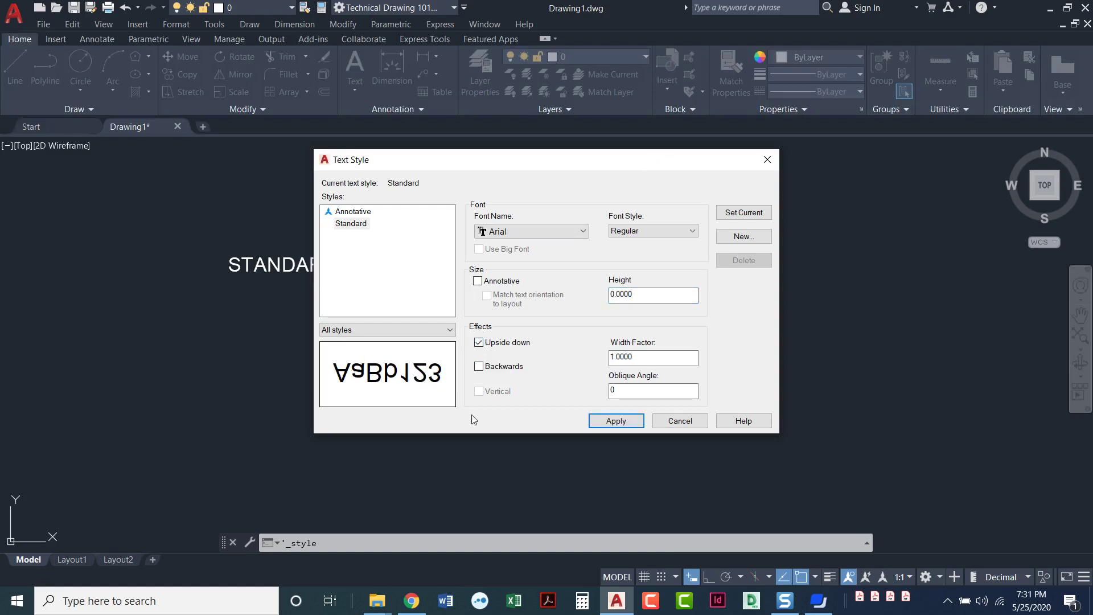
pyautogui.click(479, 366)
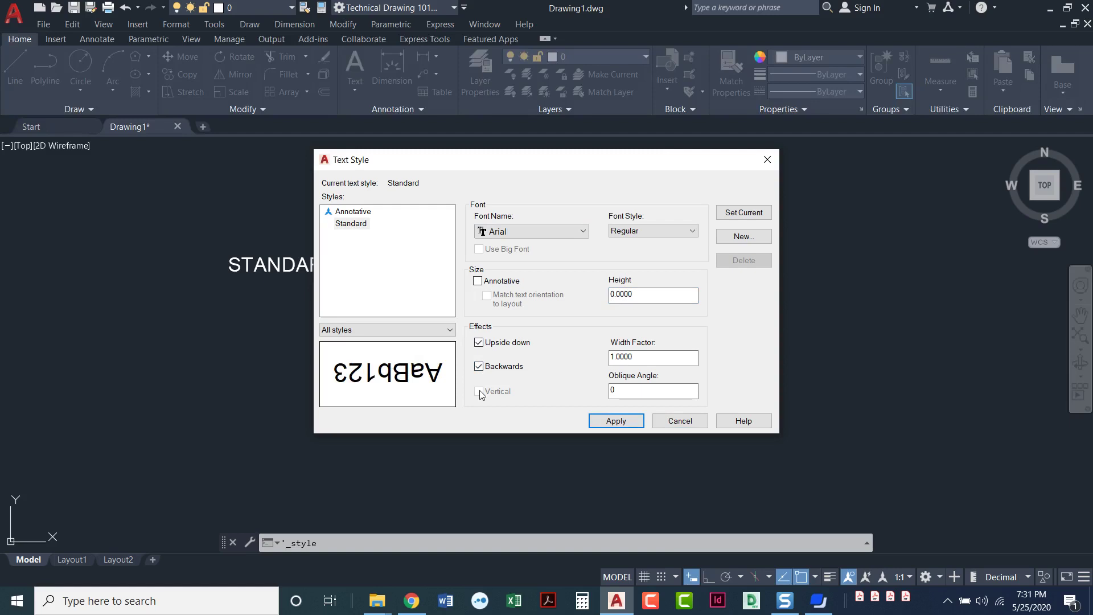
pyautogui.click(648, 360)
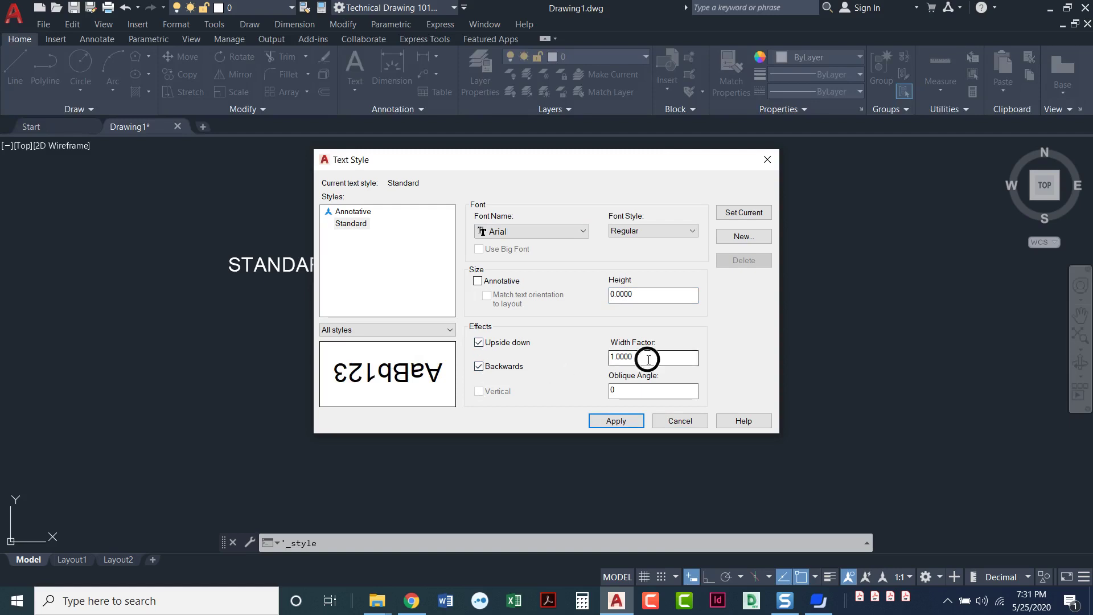
pyautogui.click(479, 342)
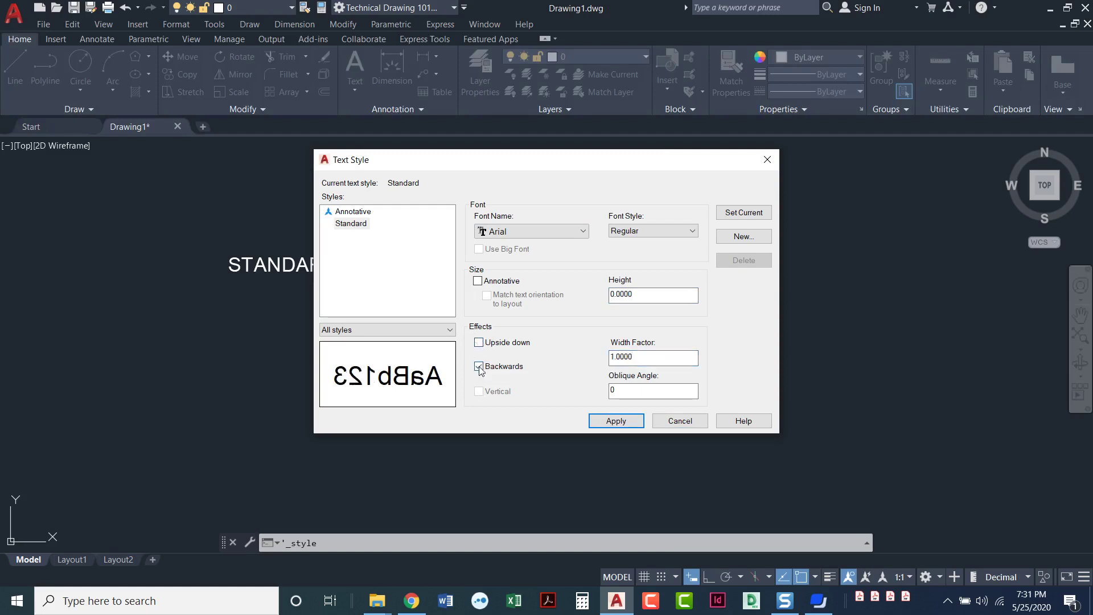
pyautogui.click(479, 367)
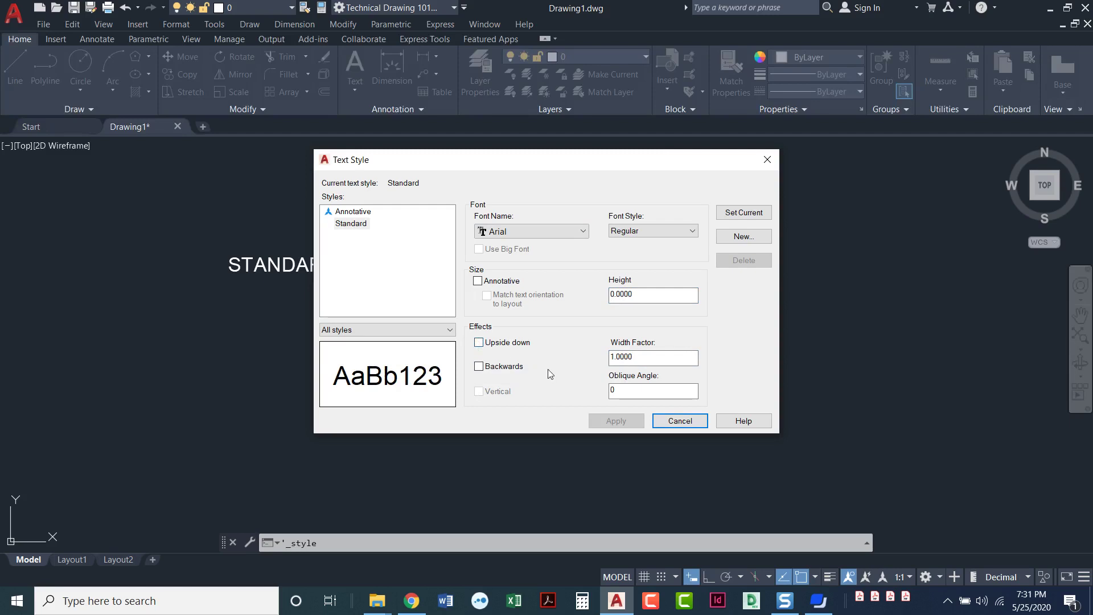
pyautogui.moveTo(638, 358); pyautogui.dragTo(566, 357)
pyautogui.write('2')
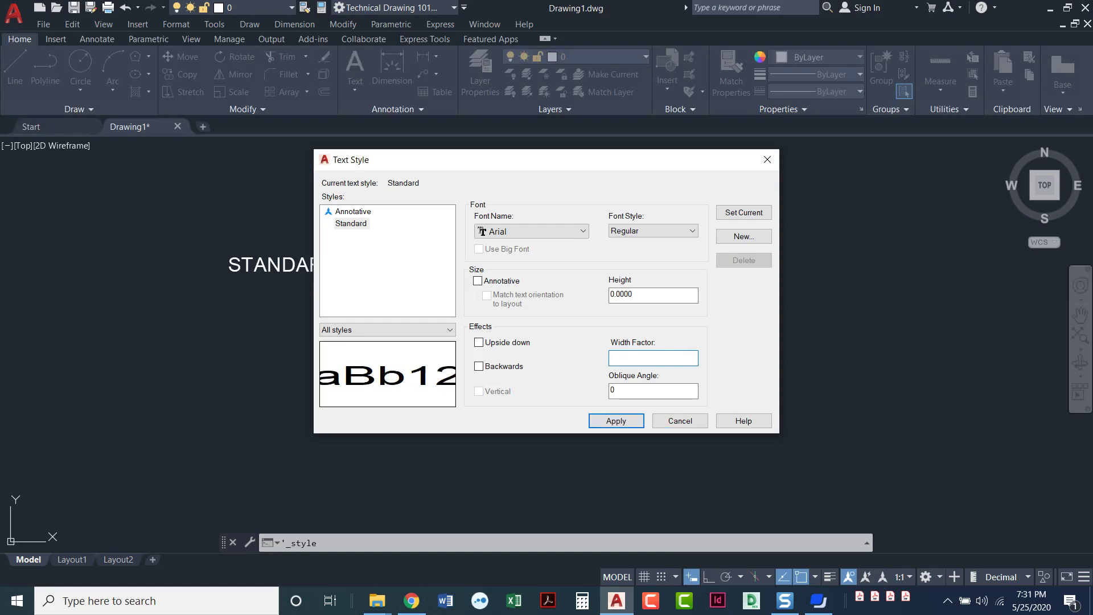
pyautogui.write('1')
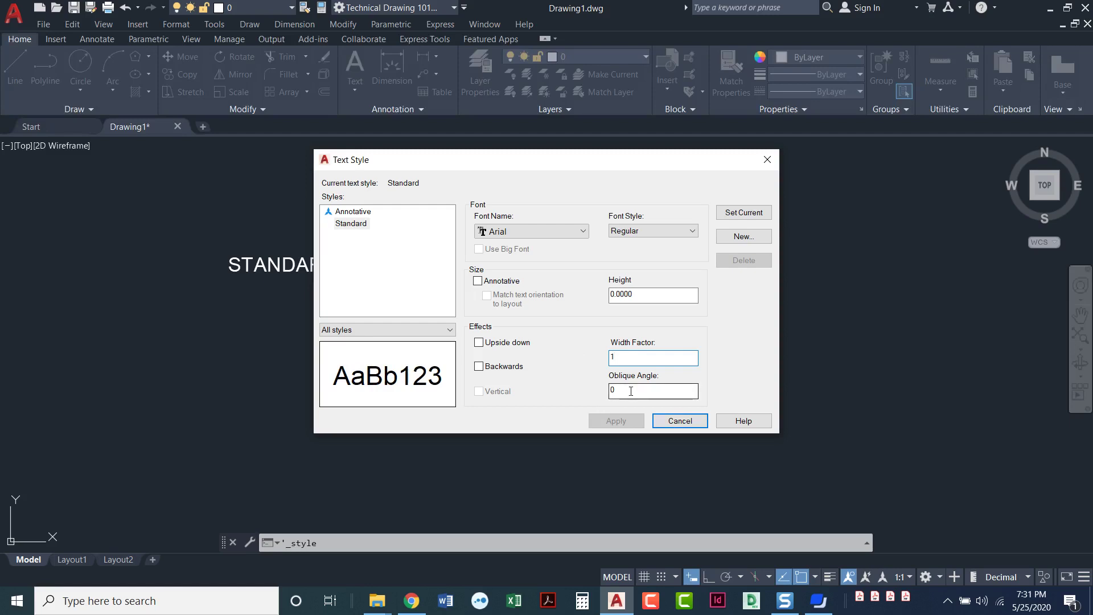
pyautogui.click(608, 390)
pyautogui.write('15')
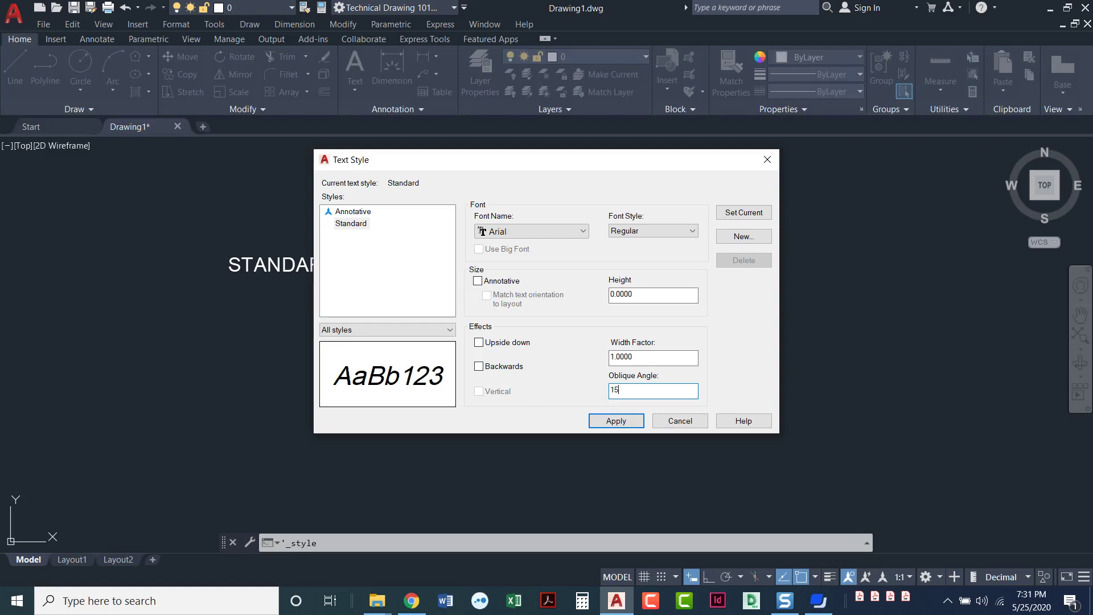
pyautogui.press('BackSpace')
pyautogui.press('BackSpace')
pyautogui.write('45')
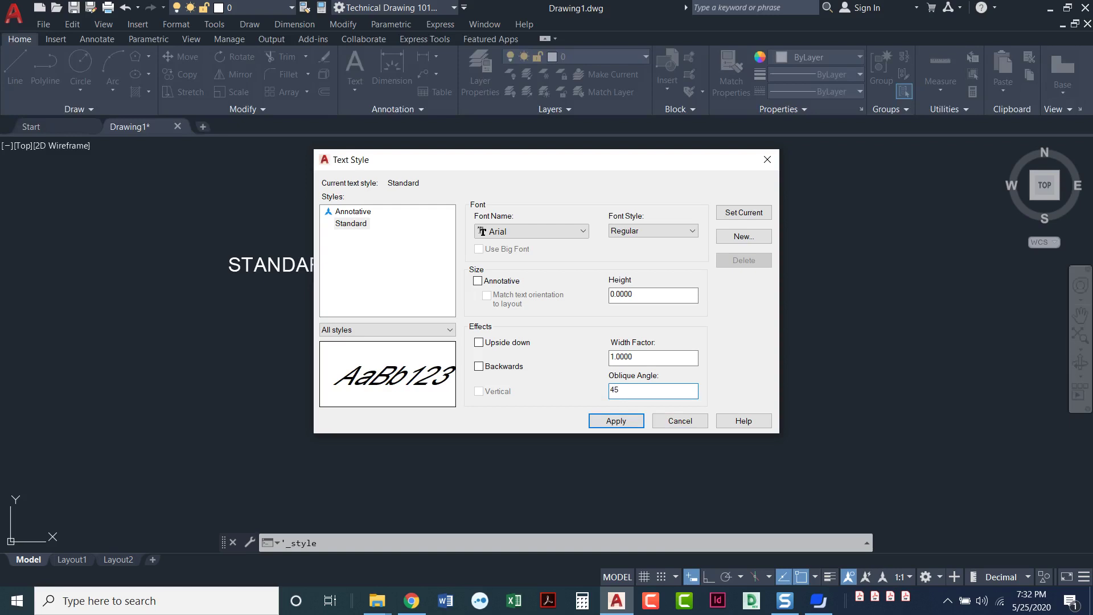
pyautogui.press('BackSpace')
pyautogui.press('BackSpace')
pyautogui.write('0')
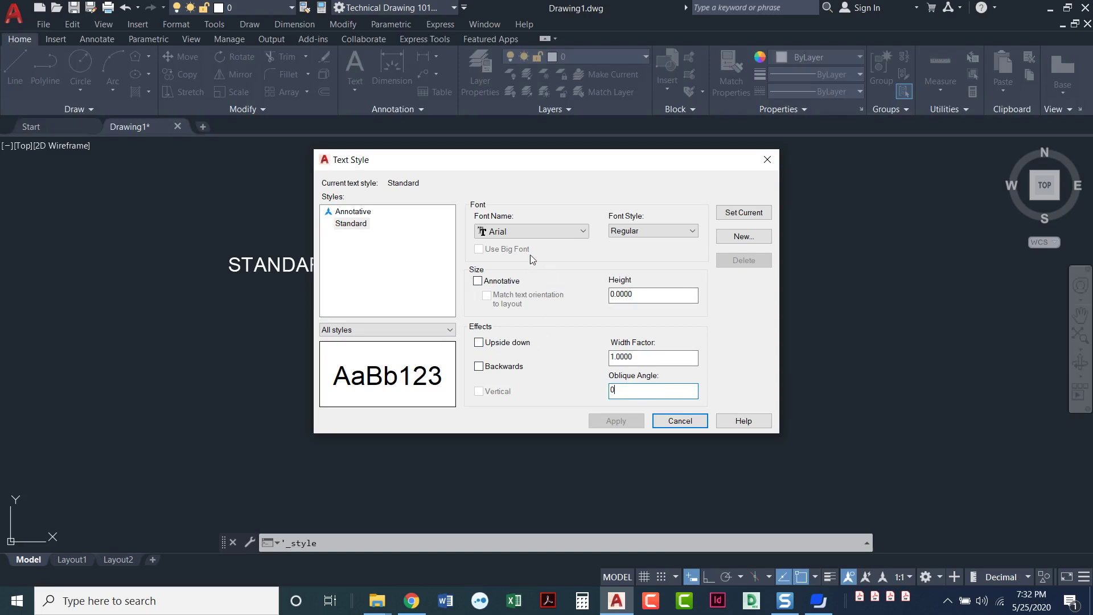
pyautogui.click(352, 223)
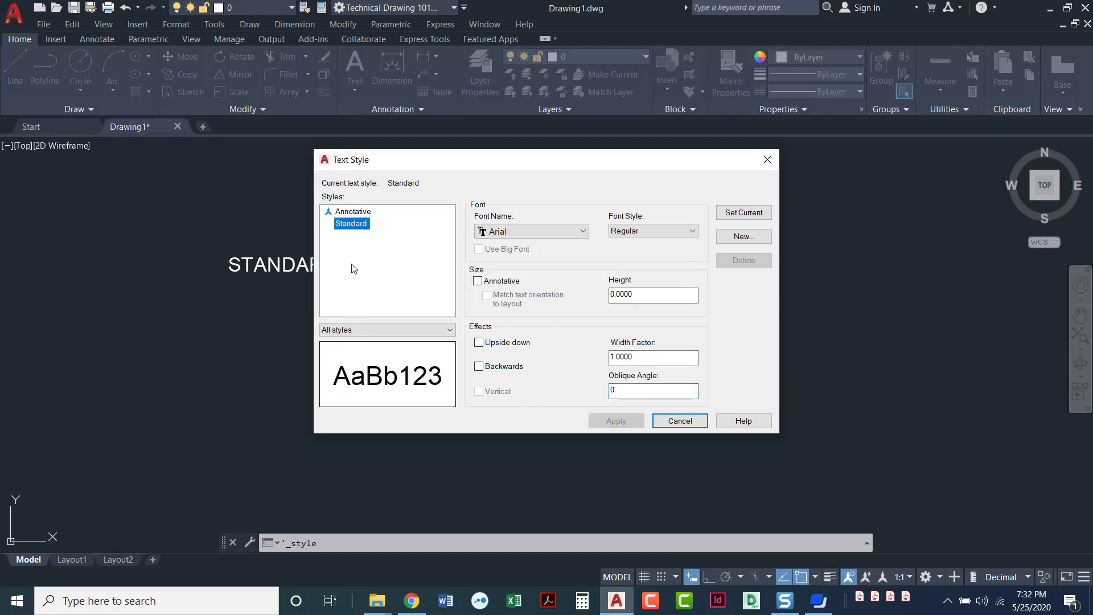
pyautogui.click(355, 213)
pyautogui.click(353, 225)
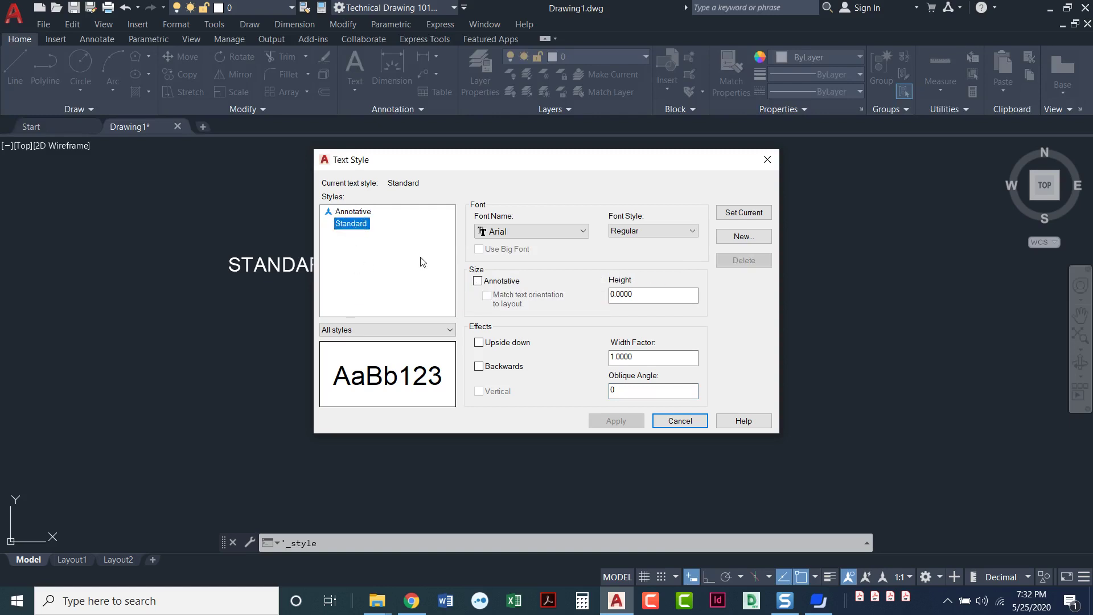
pyautogui.click(535, 232)
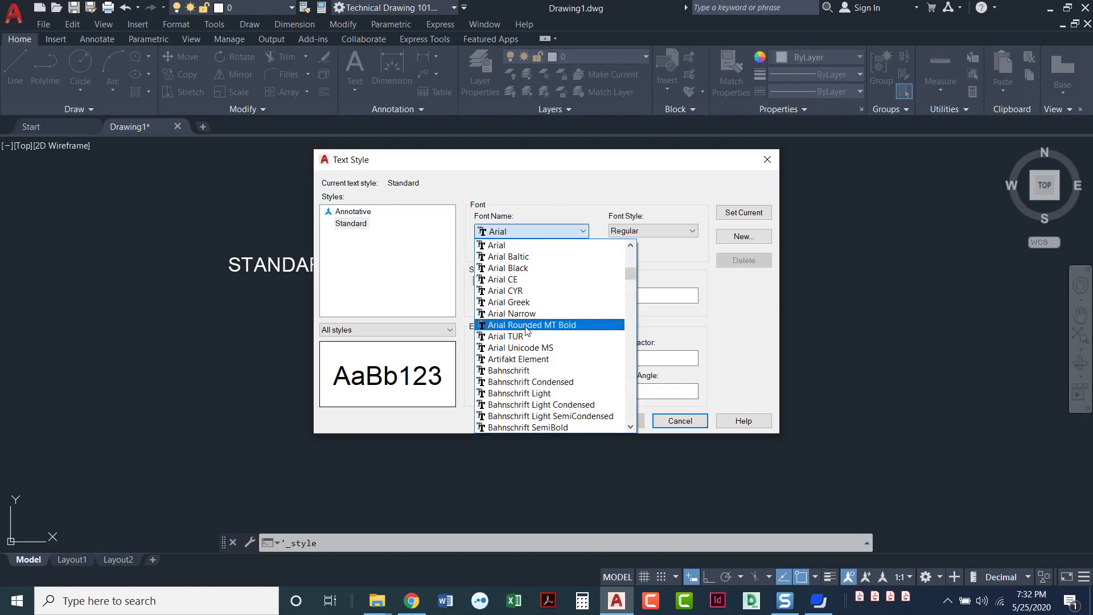
pyautogui.click(542, 218)
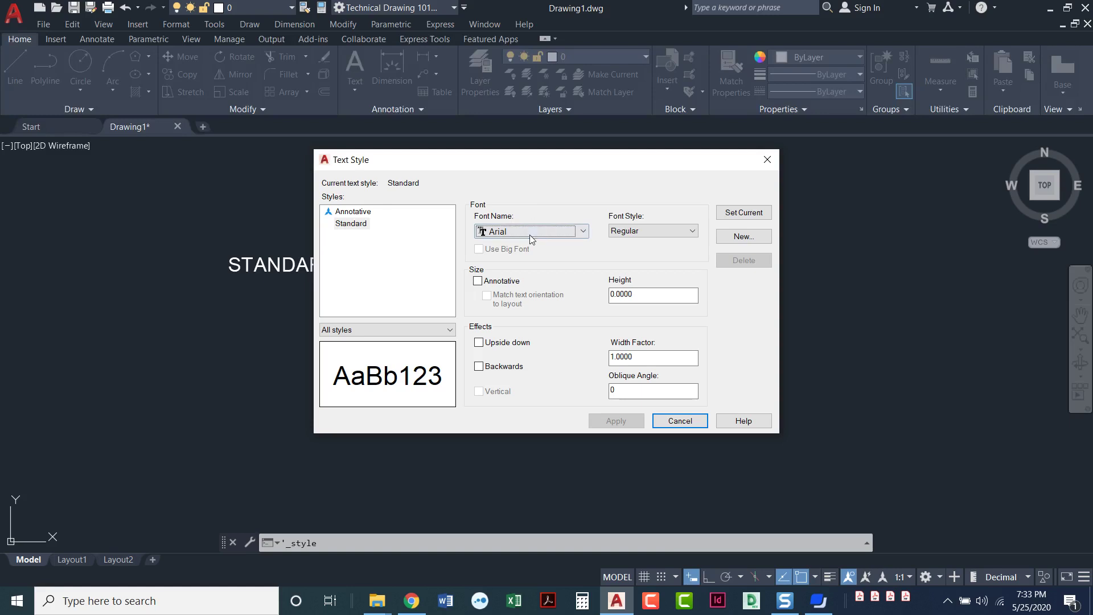
# Create a 'Bold Italic' style using Arial with the Bold Italic font style, and apply it
pyautogui.click(734, 236)
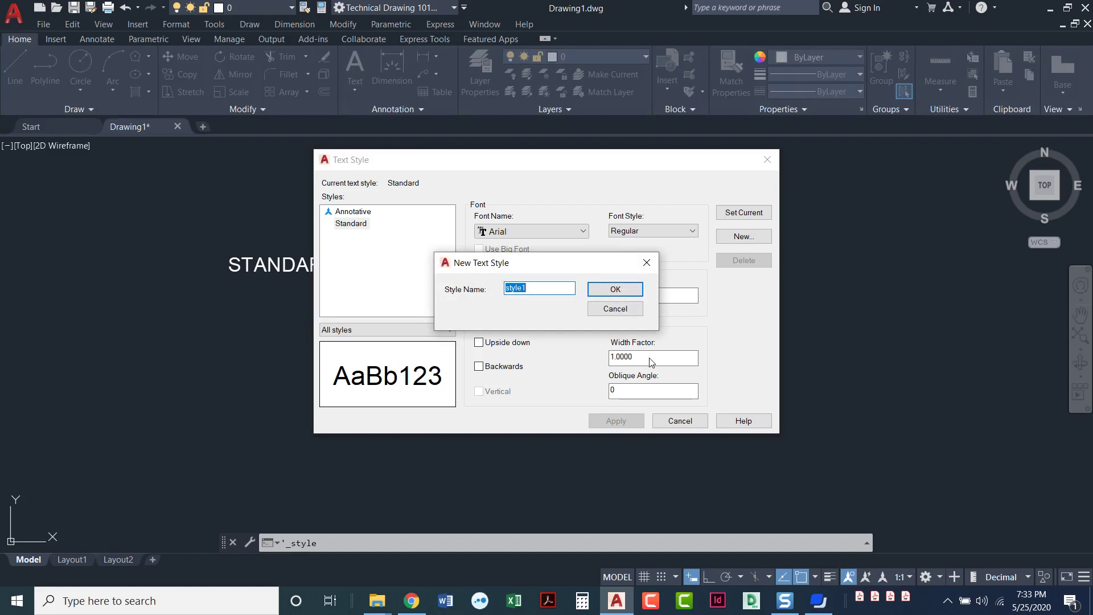
pyautogui.write('bOLD')
pyautogui.press('BackSpace')
pyautogui.press('BackSpace')
pyautogui.press('BackSpace')
pyautogui.press('BackSpace')
pyautogui.write('Bold Italic')
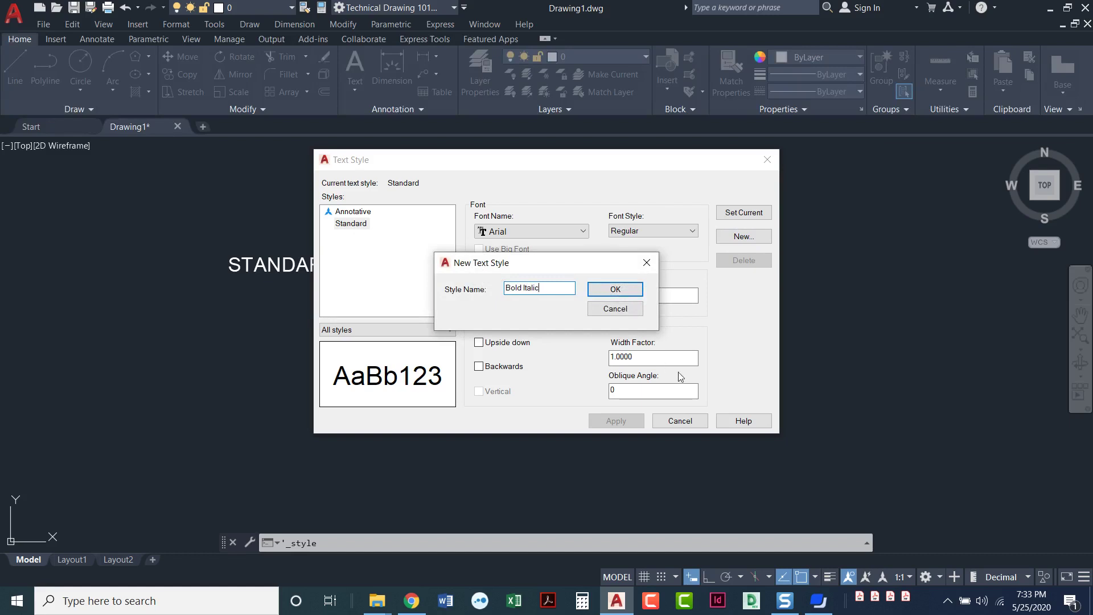
pyautogui.click(620, 290)
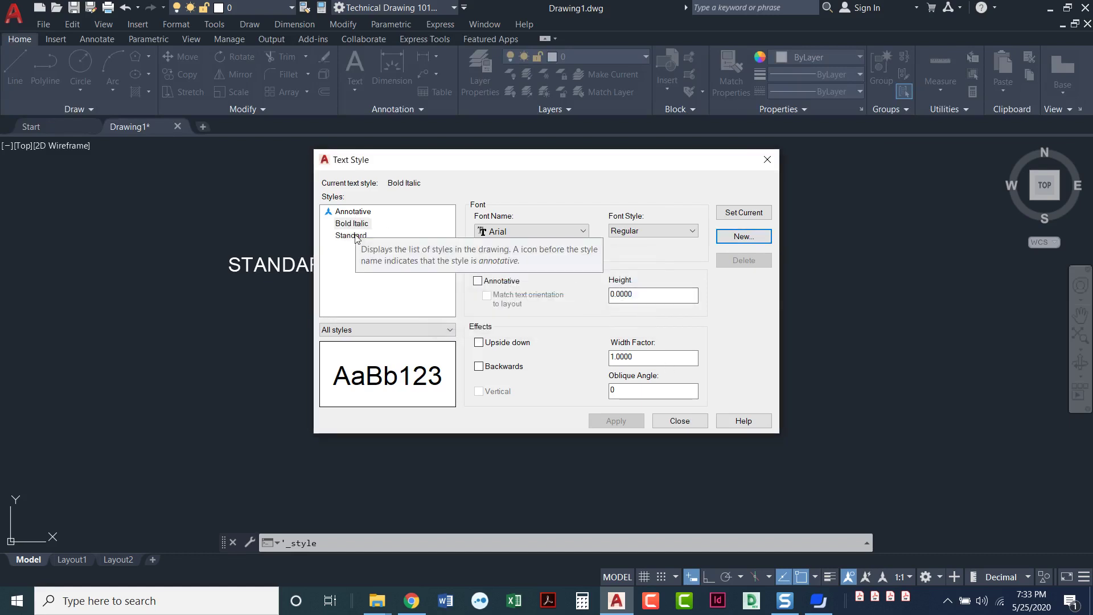
pyautogui.click(538, 236)
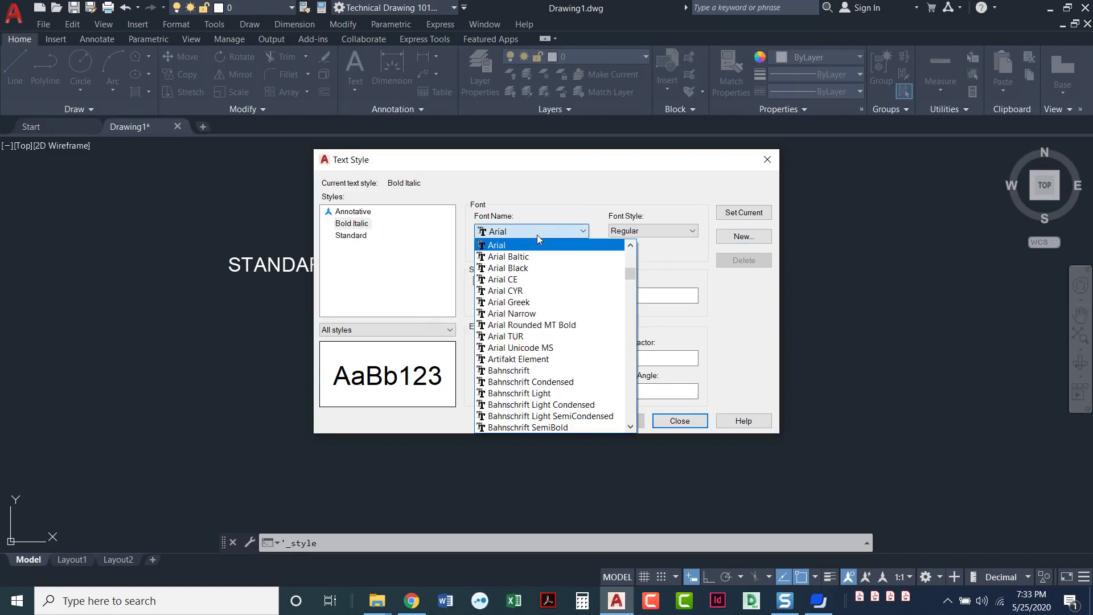
pyautogui.click(538, 238)
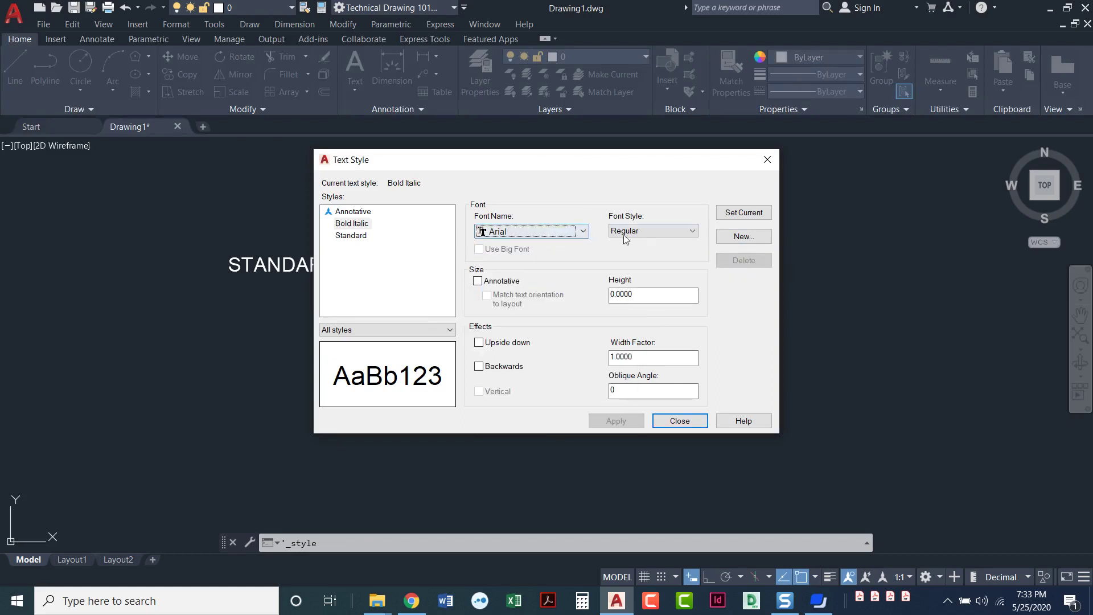
pyautogui.click(647, 234)
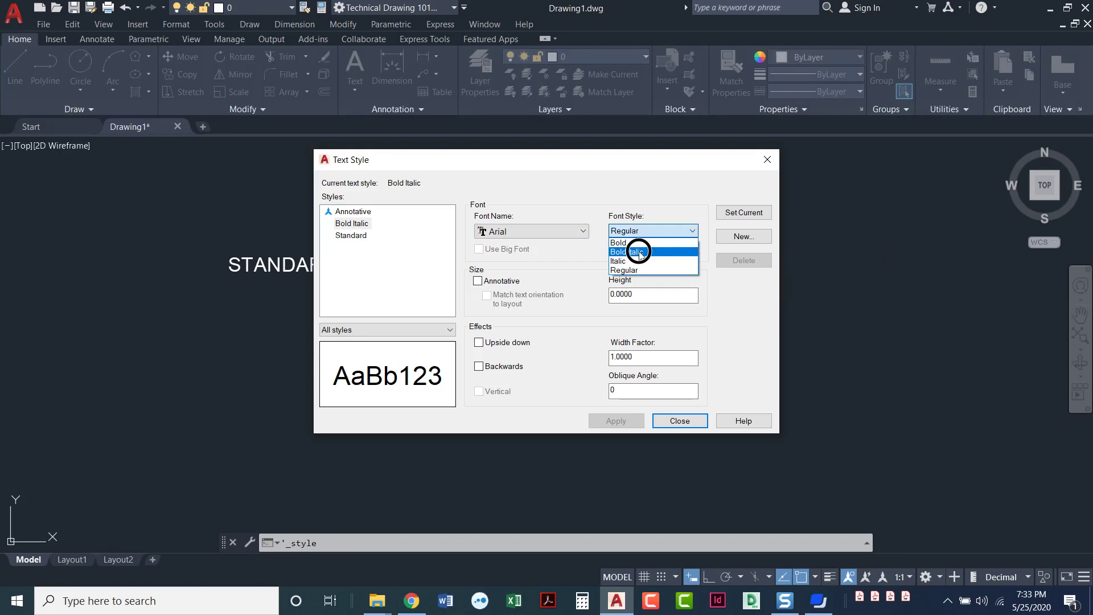
pyautogui.click(639, 255)
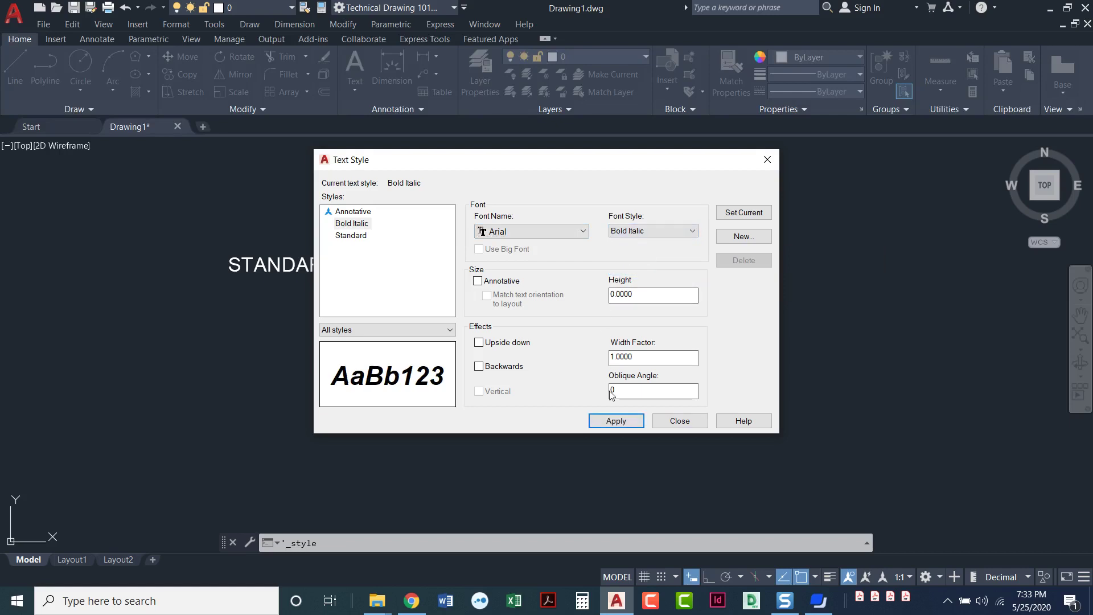
pyautogui.click(609, 422)
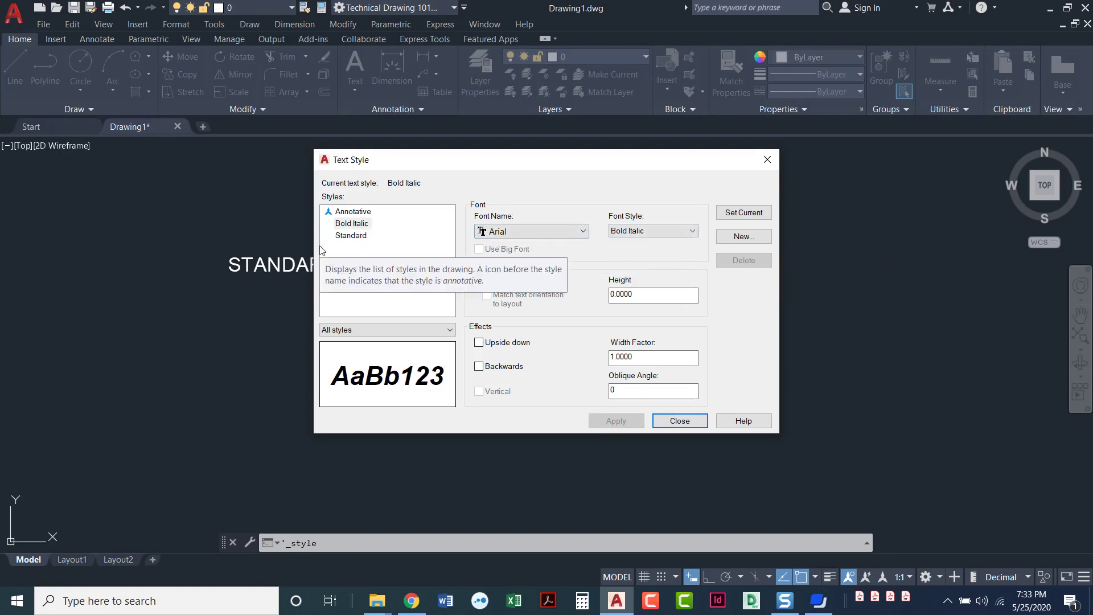
# Set Bold Italic as the current text style, close the dialog, and show the Annotate tools
pyautogui.click(349, 225)
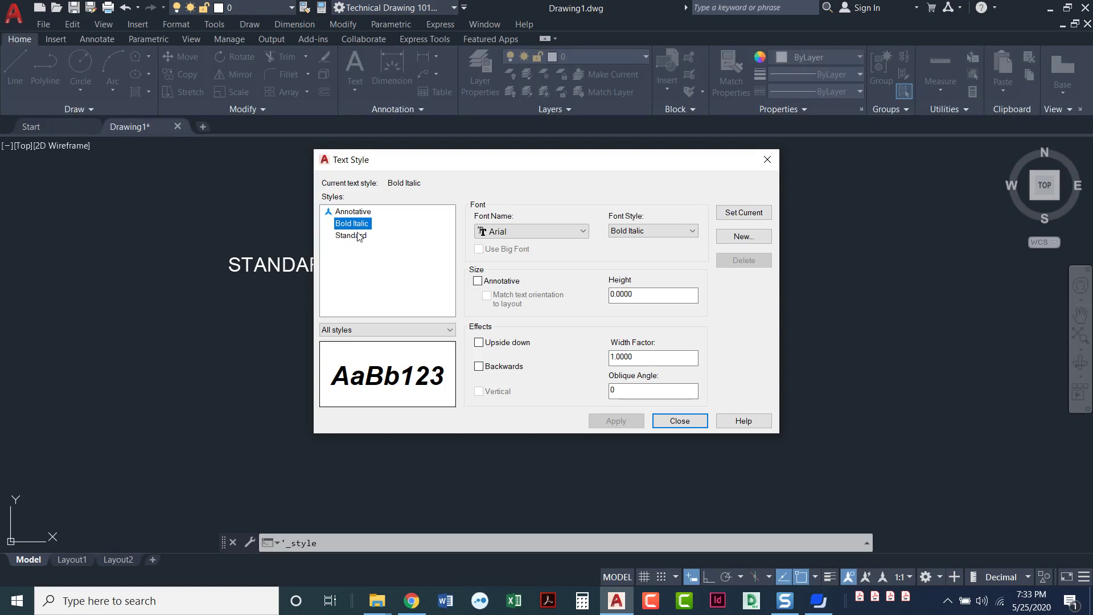
pyautogui.click(753, 217)
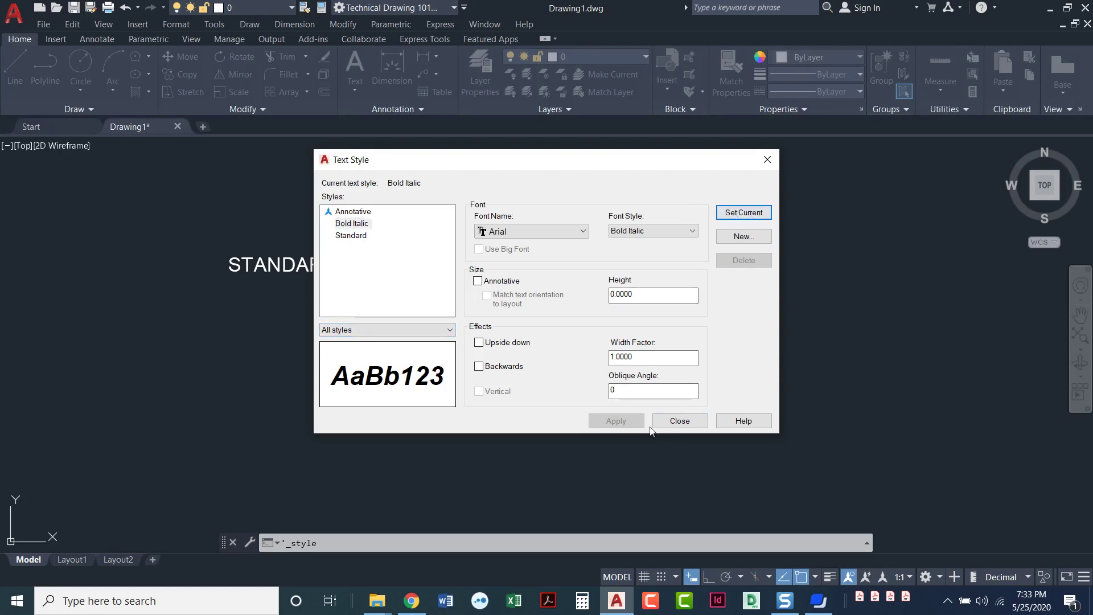
pyautogui.click(680, 421)
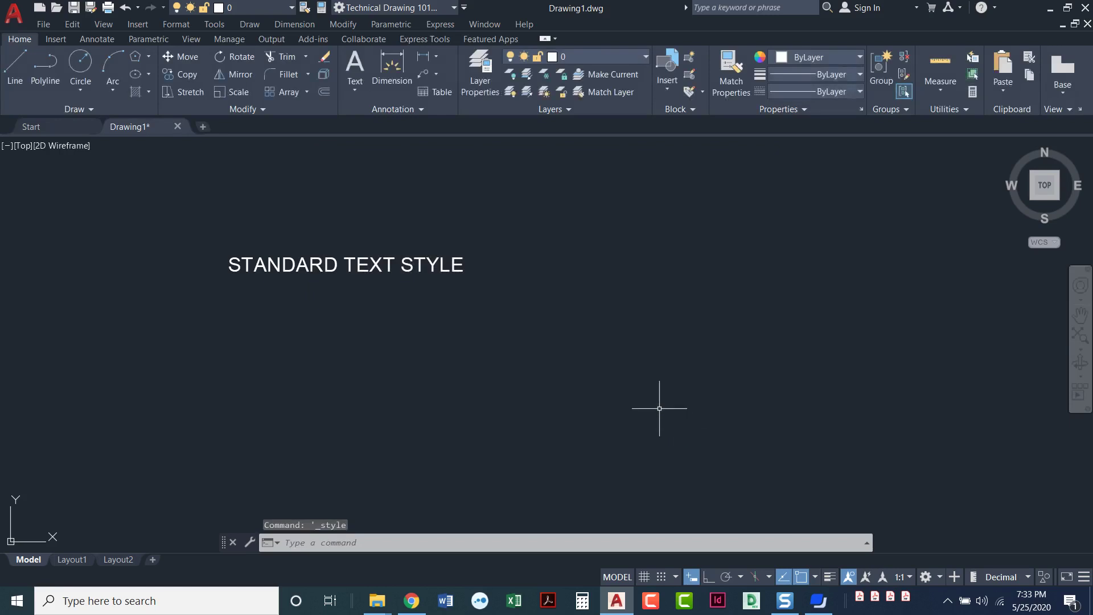
pyautogui.click(97, 40)
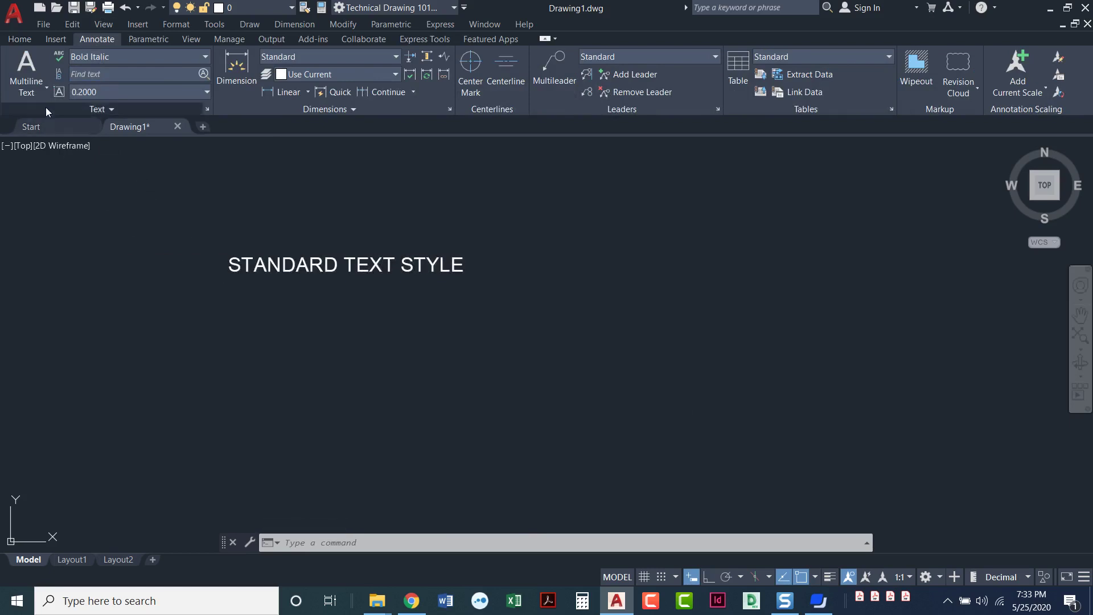
# Place single-line text 'bold italic is now the current text style' at 0.2000 height below the heading
pyautogui.click(34, 98)
pyautogui.click(38, 146)
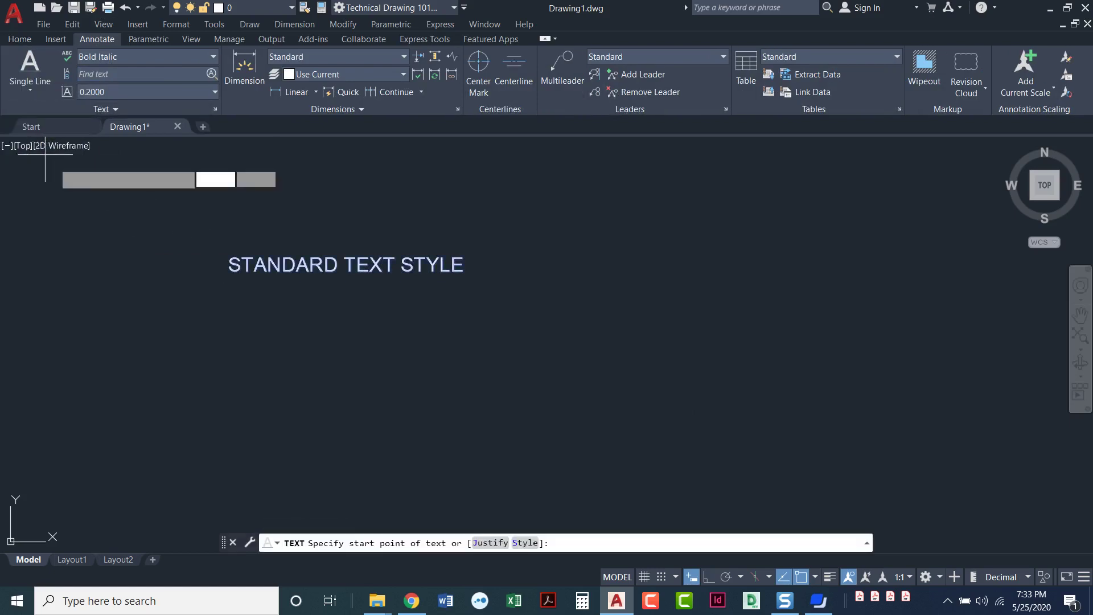
pyautogui.click(225, 323)
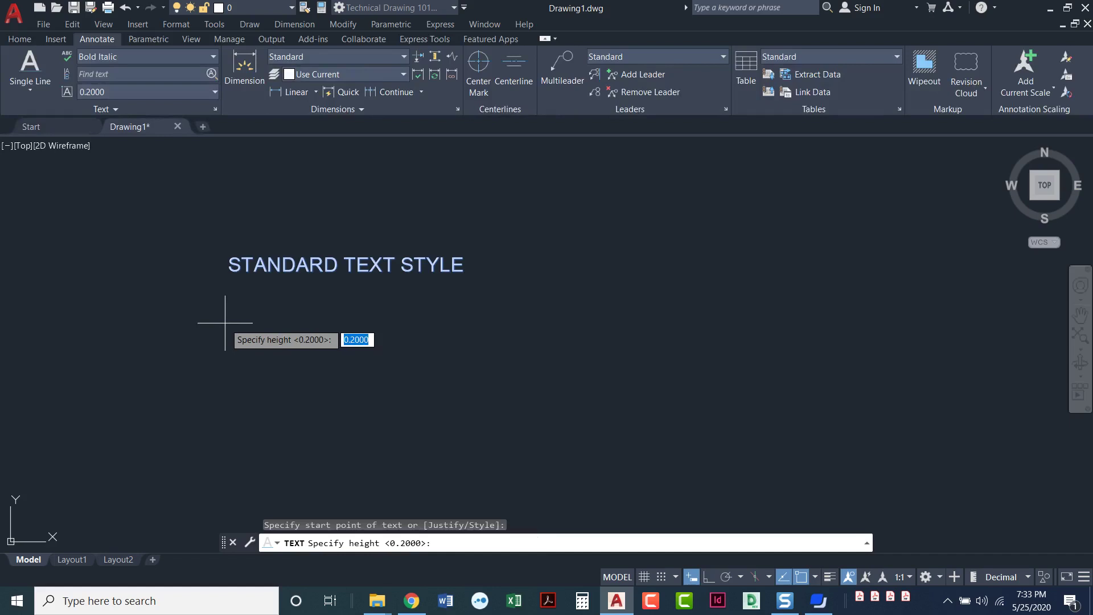
pyautogui.press('Return')
pyautogui.press('Return')
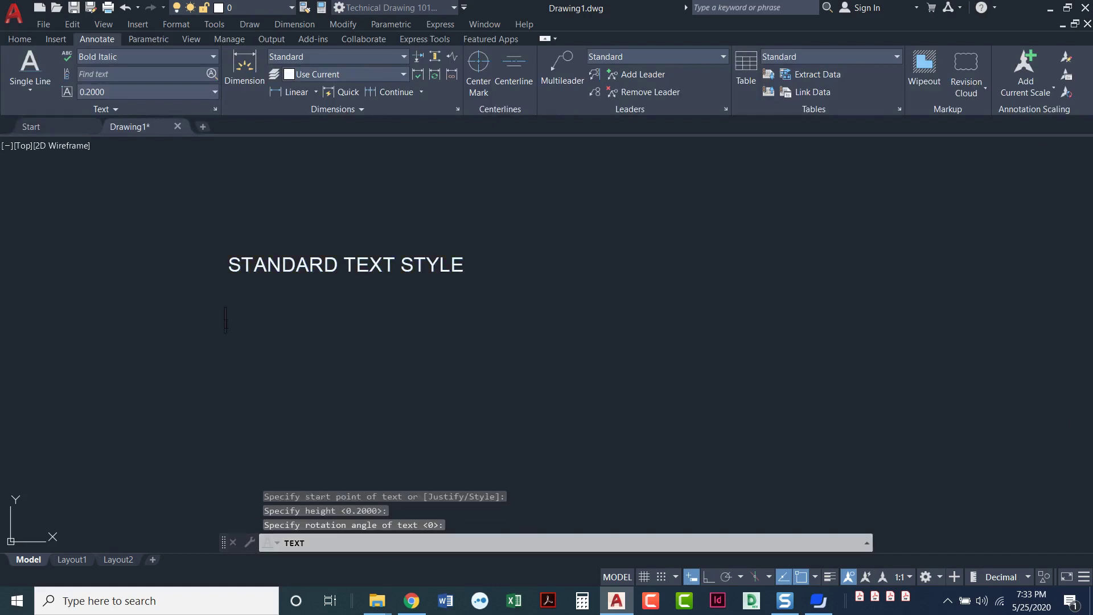
pyautogui.write('bold it')
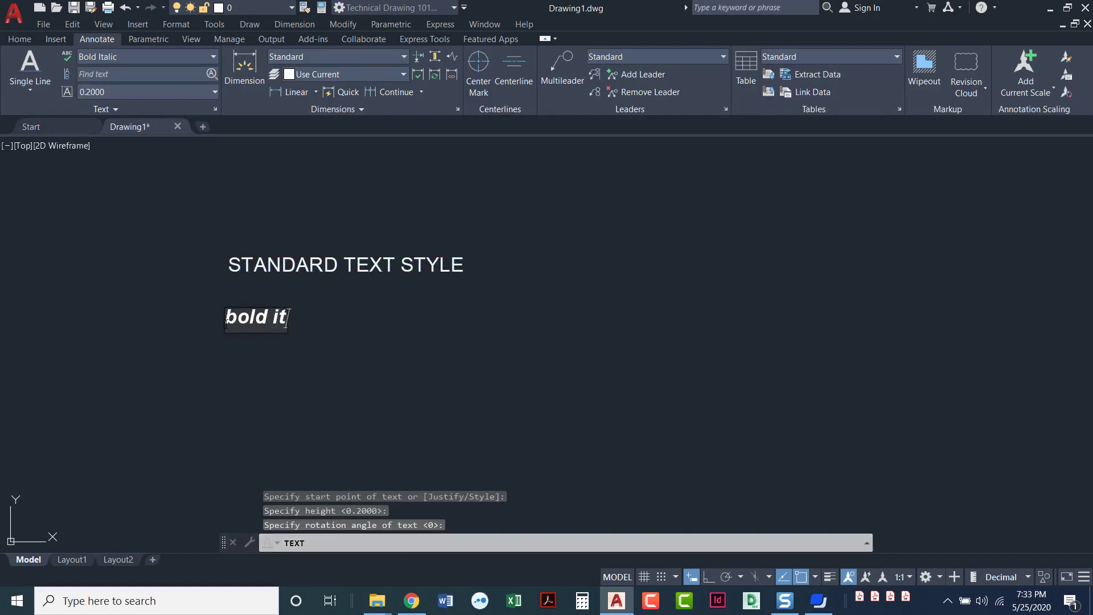
pyautogui.write('alic is now the cu')
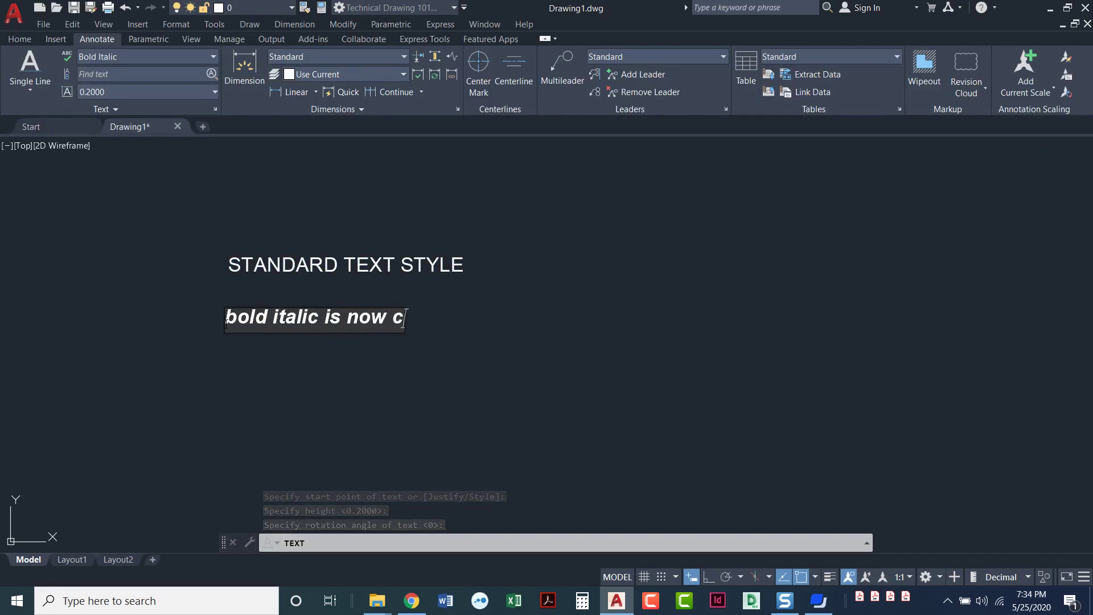
pyautogui.write('rrent te')
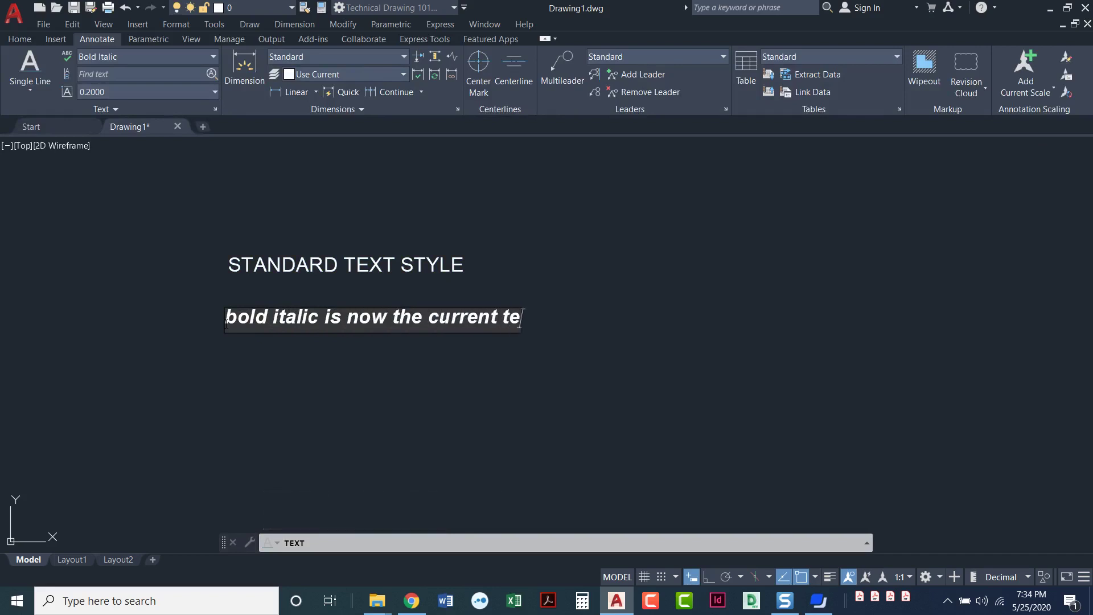
pyautogui.write('xt style')
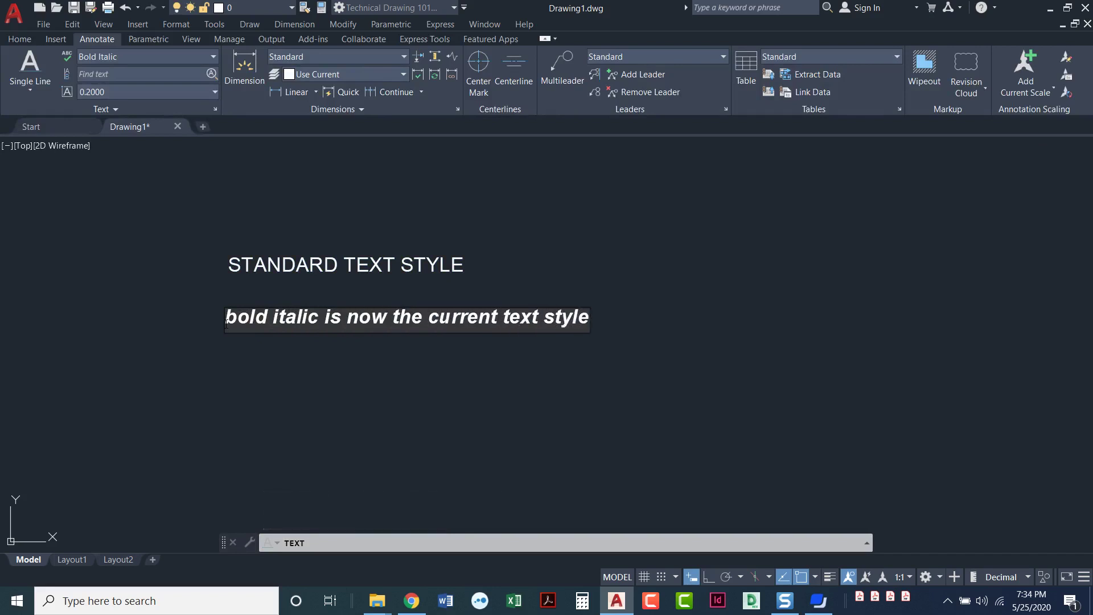
pyautogui.press('Return')
pyautogui.press('Return')
pyautogui.scroll(2, 225, 323)
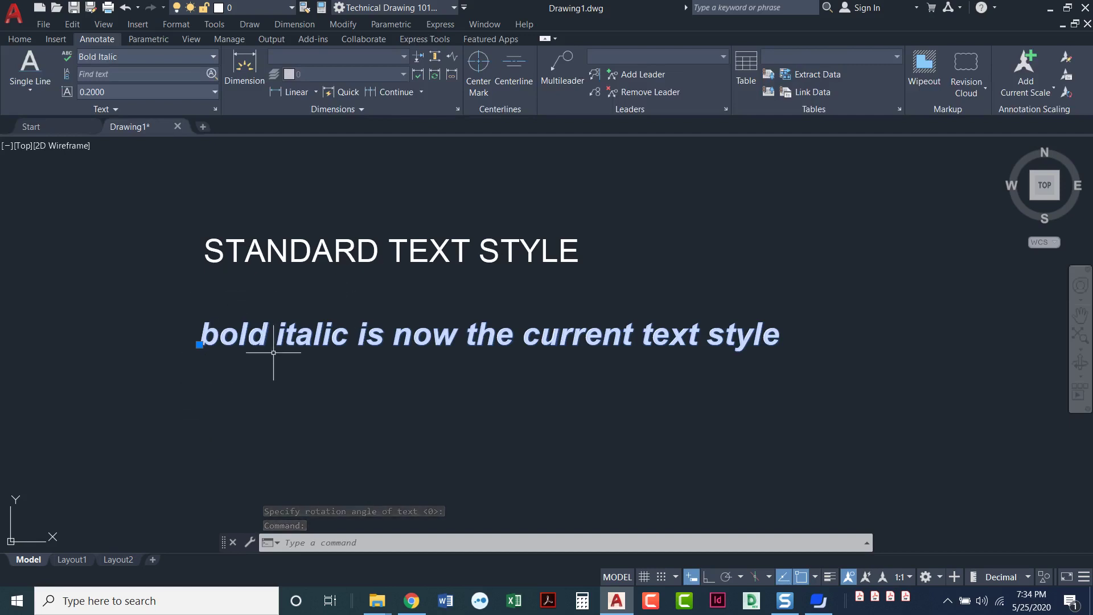
# Restyle the STANDARD TEXT STYLE heading to Bold Italic from the ribbon's text style list
pyautogui.click(208, 56)
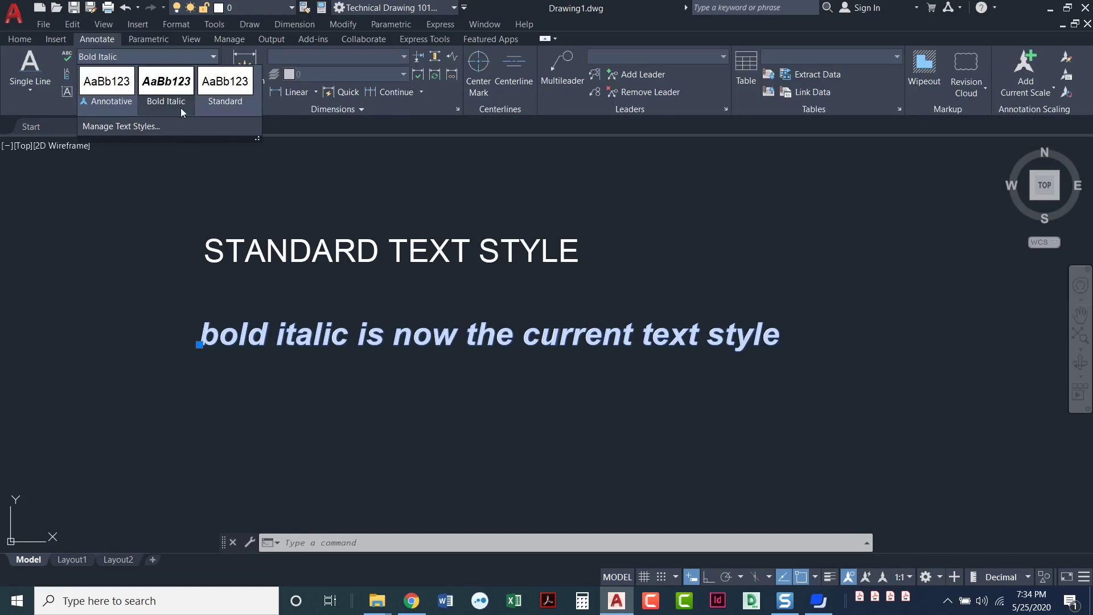
pyautogui.click(180, 108)
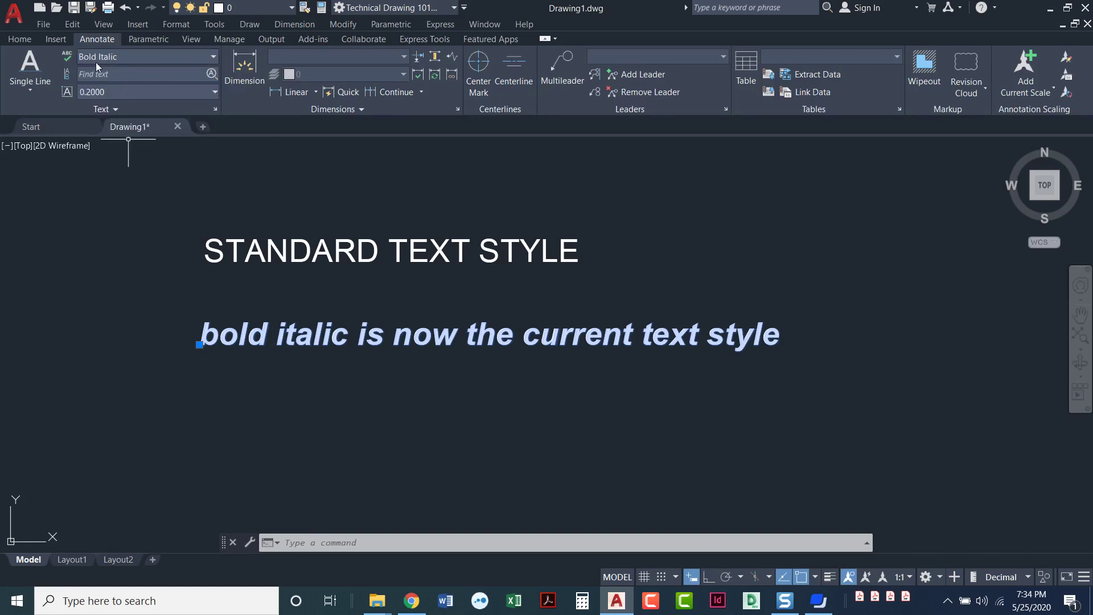
pyautogui.press('Escape')
pyautogui.press('Escape')
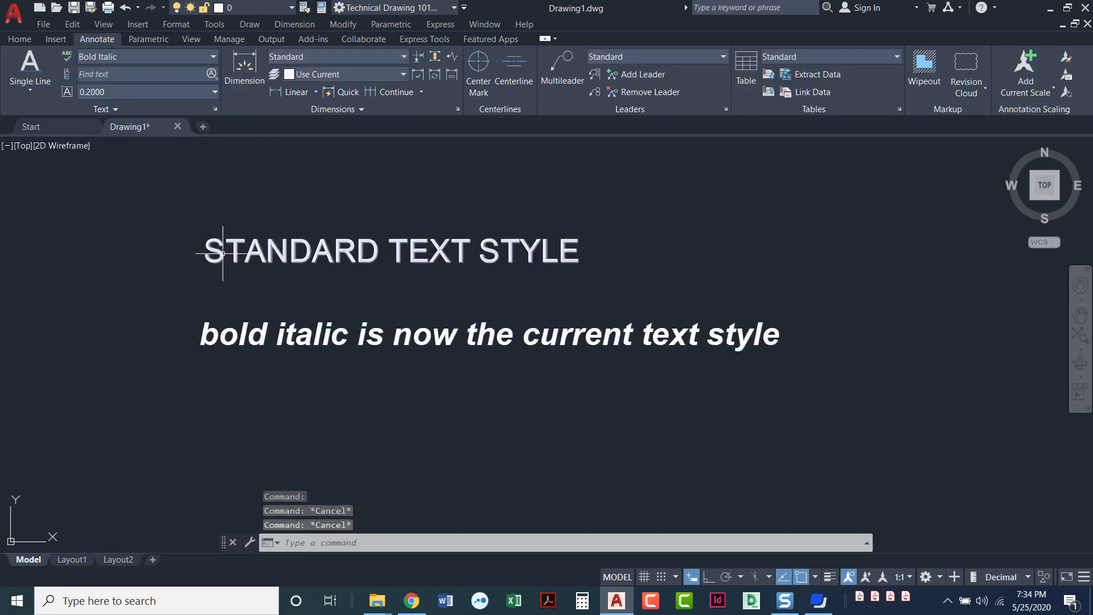
pyautogui.click(212, 251)
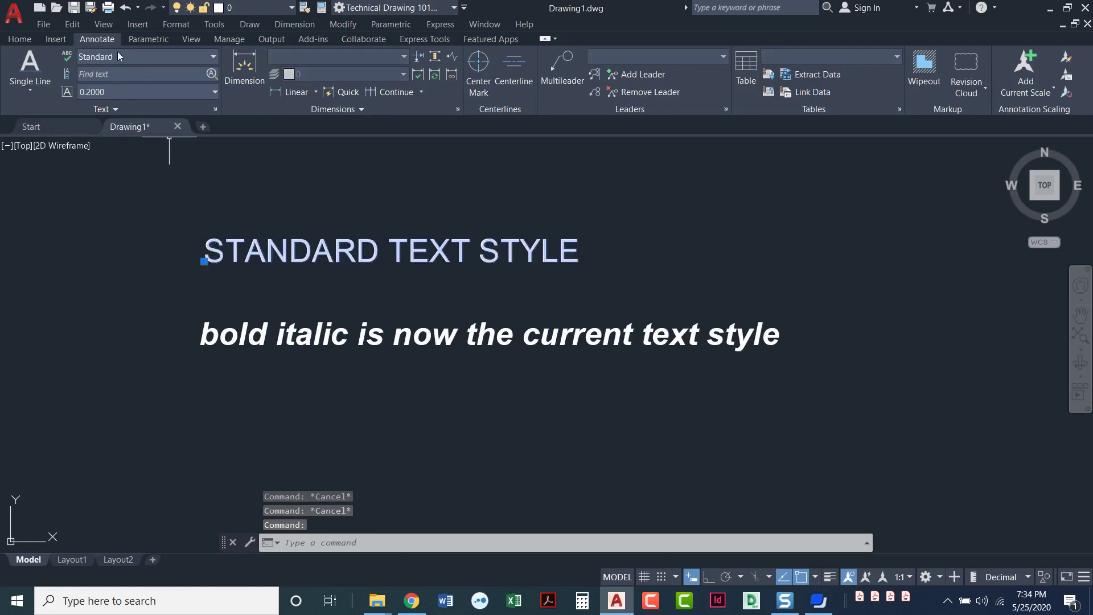
pyautogui.click(212, 58)
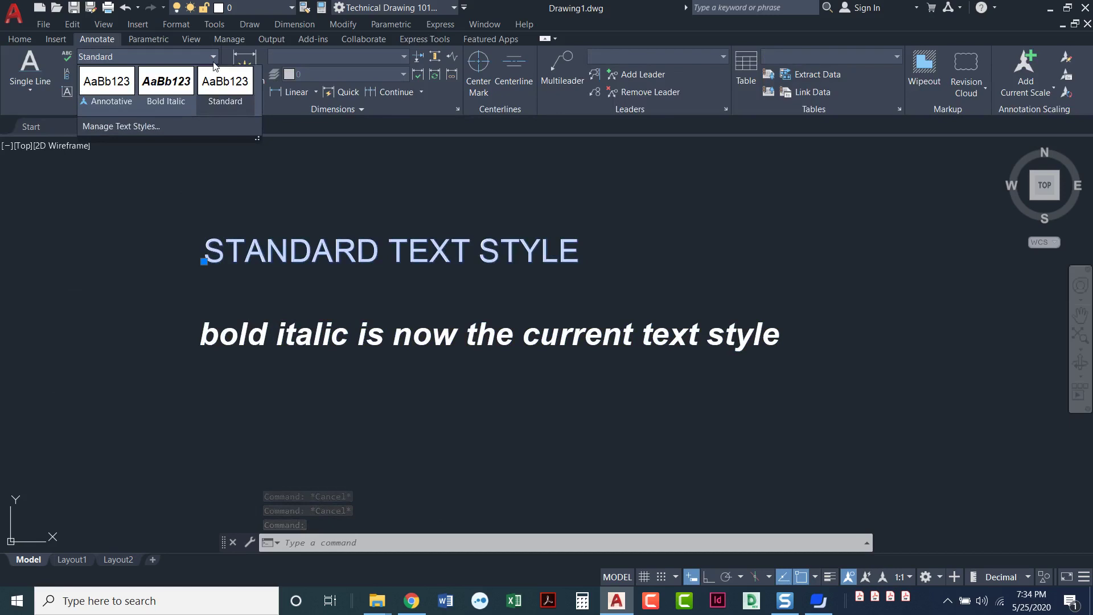
pyautogui.click(168, 91)
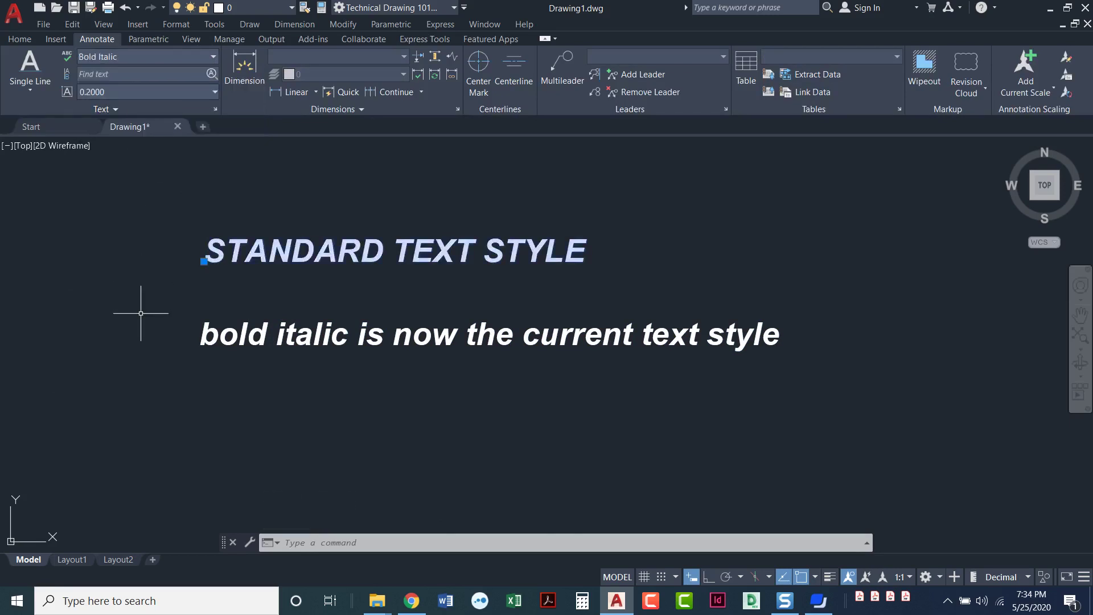
pyautogui.press('Escape')
pyautogui.press('Escape')
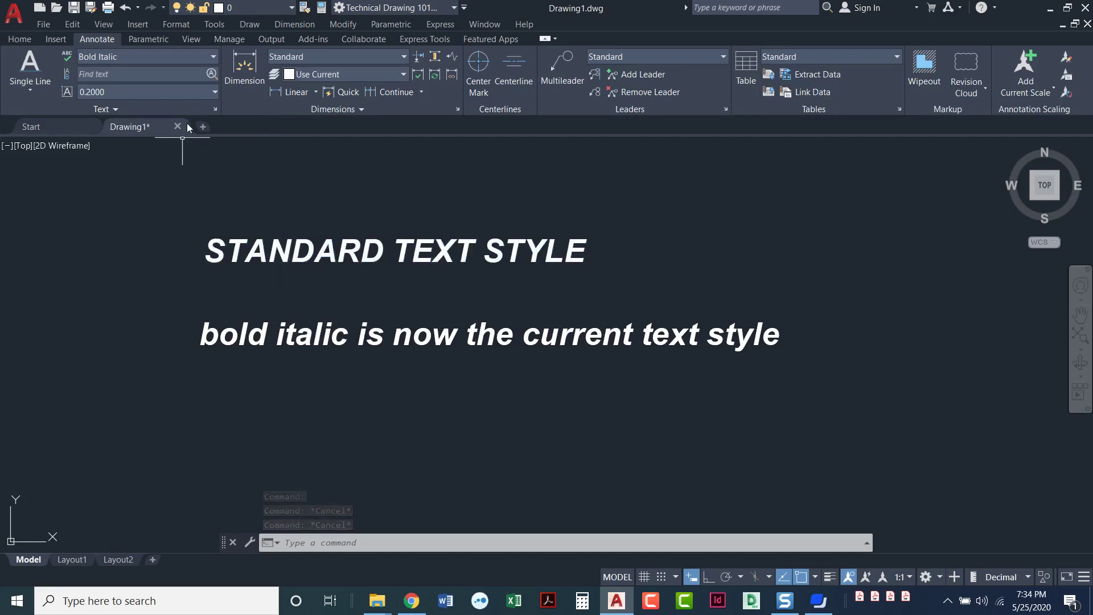
pyautogui.click(213, 57)
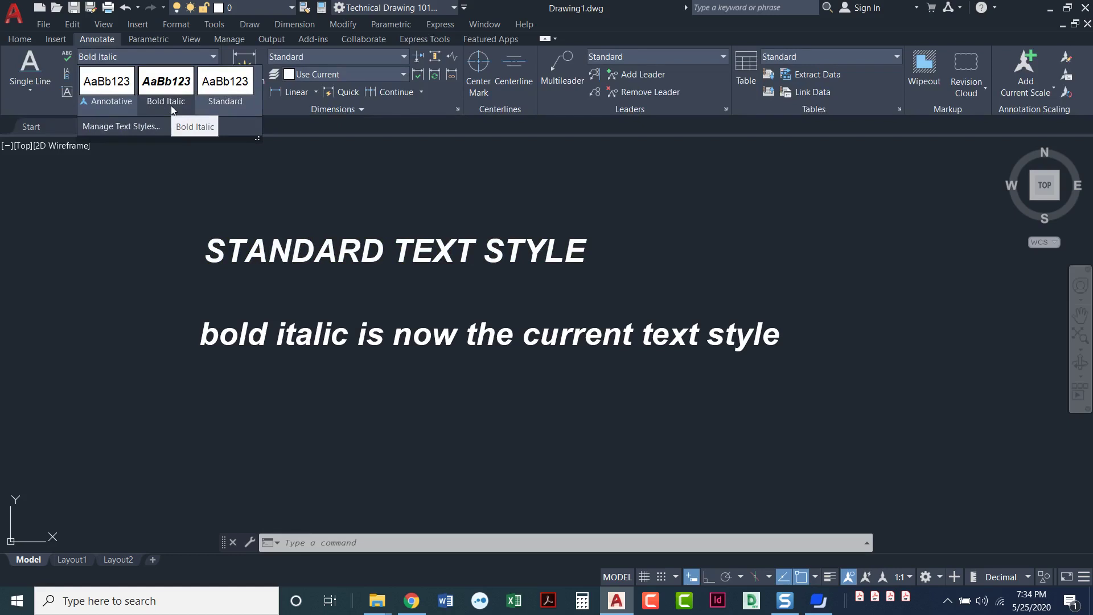
pyautogui.click(144, 125)
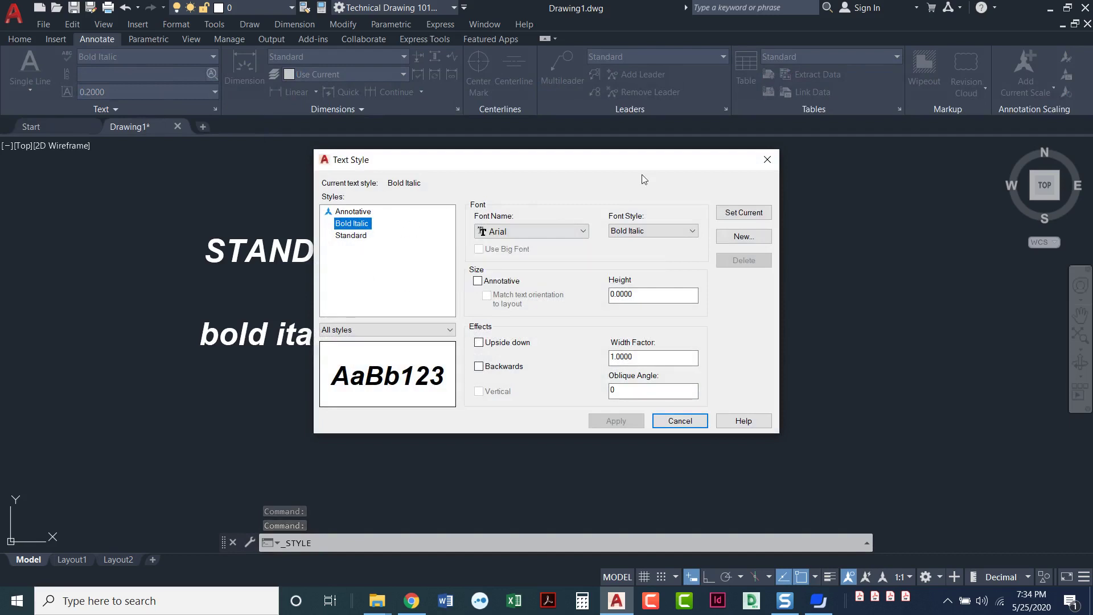
pyautogui.click(765, 161)
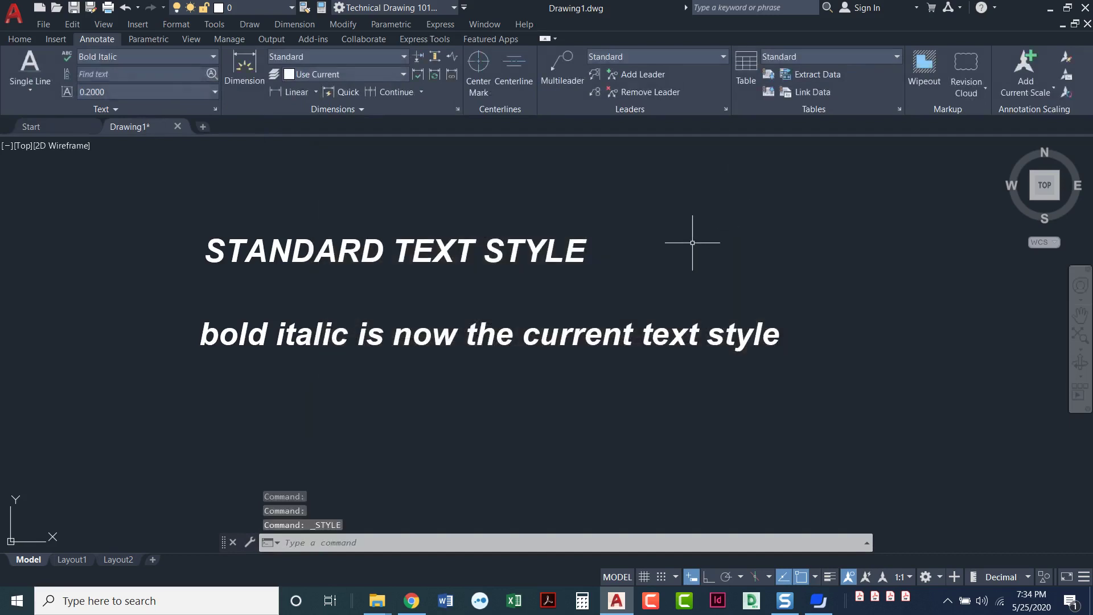